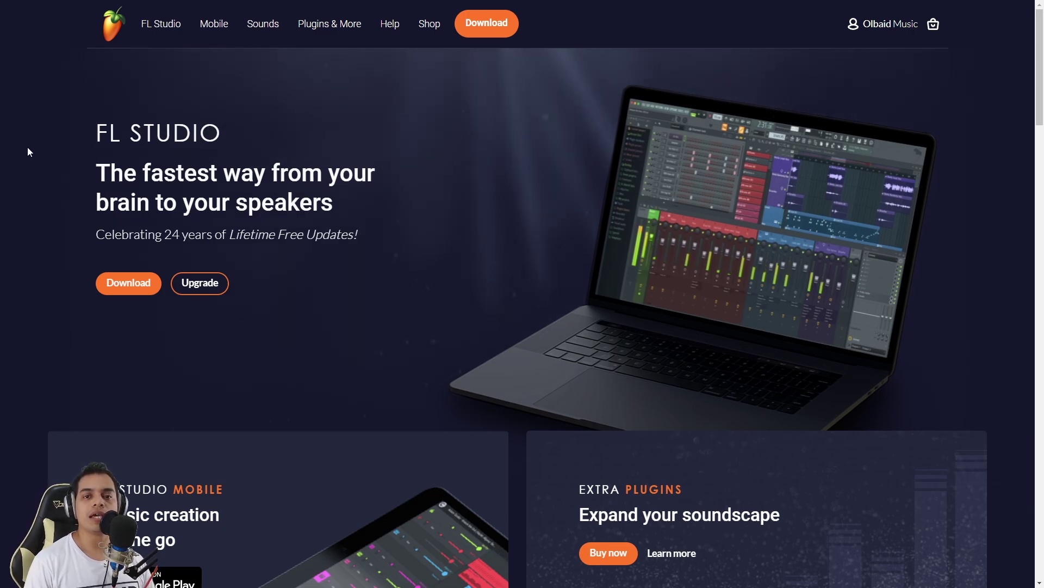
- Open the FL Studio download page and check the version number offered for Windows
{"action": "mouse_move", "coordinate": [151, 43]}
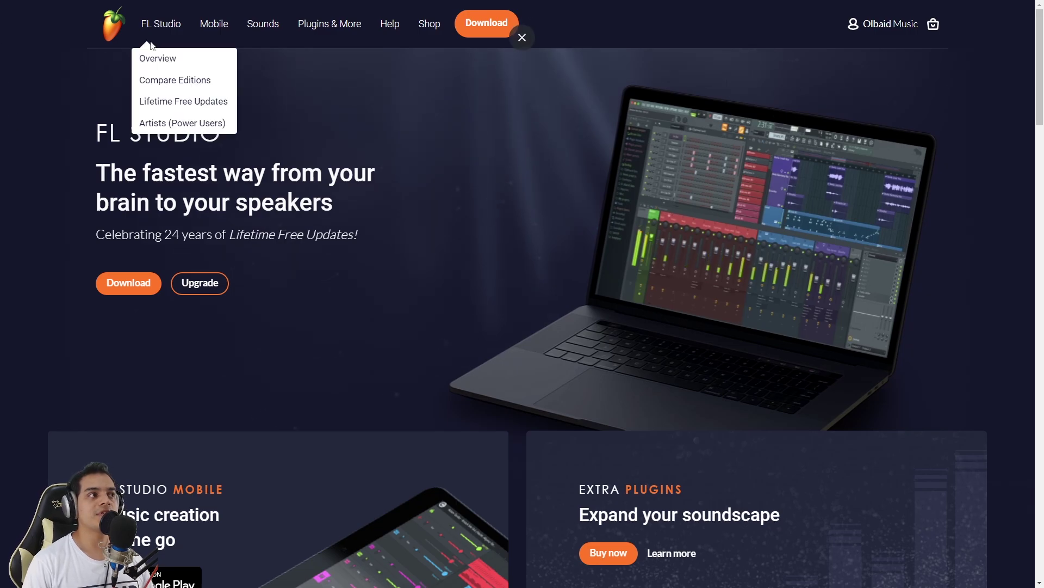
{"action": "left_click", "coordinate": [476, 30]}
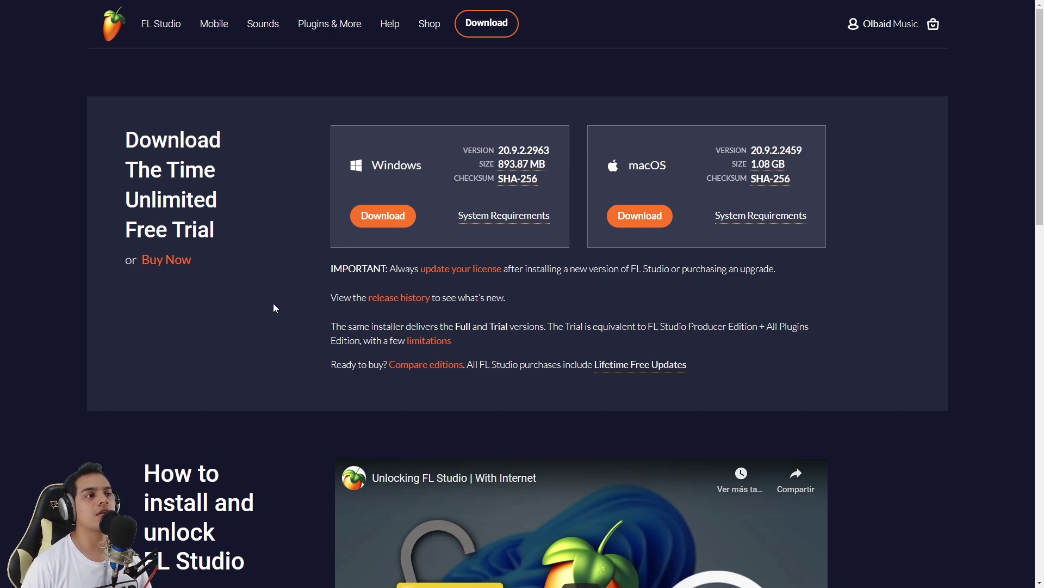
{"action": "mouse_move", "coordinate": [504, 221]}
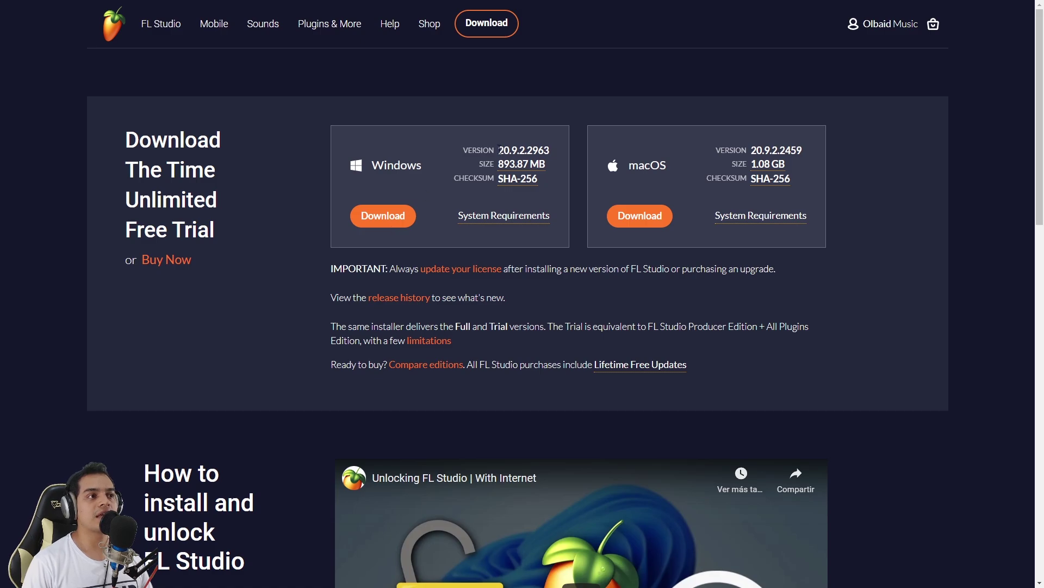
{"action": "mouse_move", "coordinate": [498, 150]}
{"action": "left_mouse_down"}
{"action": "mouse_move", "coordinate": [555, 153]}
{"action": "mouse_move", "coordinate": [501, 155]}
{"action": "left_mouse_up"}
{"action": "left_click", "coordinate": [528, 150]}
{"action": "left_click", "coordinate": [527, 150]}
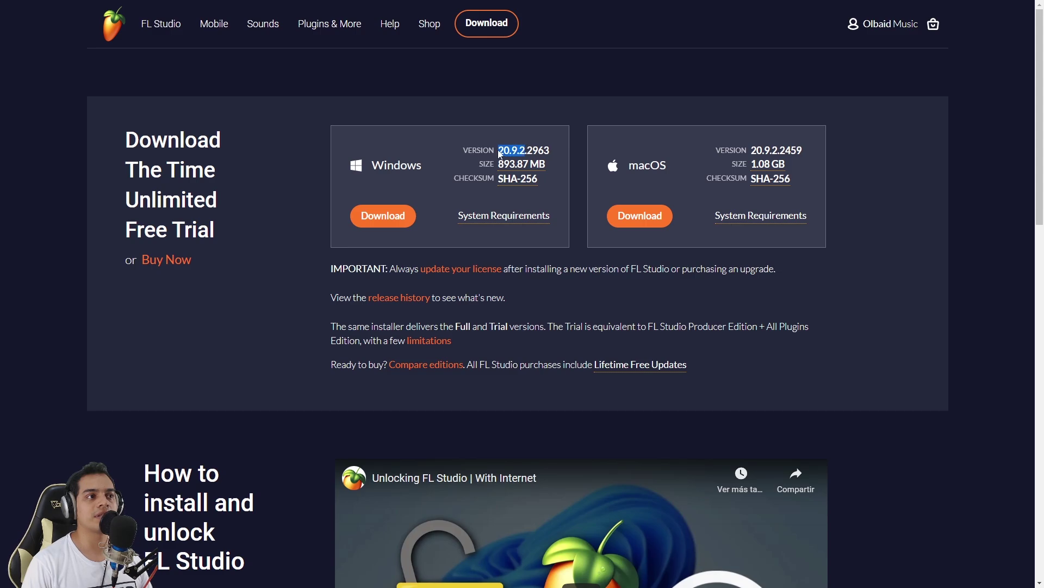
{"action": "left_click", "coordinate": [501, 155]}
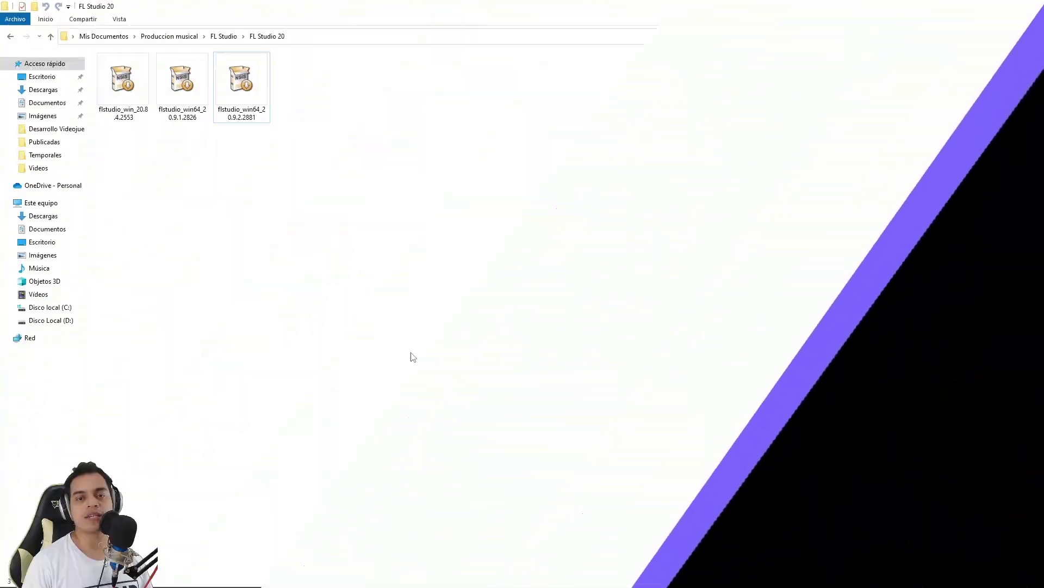
- Launch the flstudio_win64_20.9.2.2881 installer from the FL Studio 20 folder in File Explorer
{"action": "left_click", "coordinate": [242, 81]}
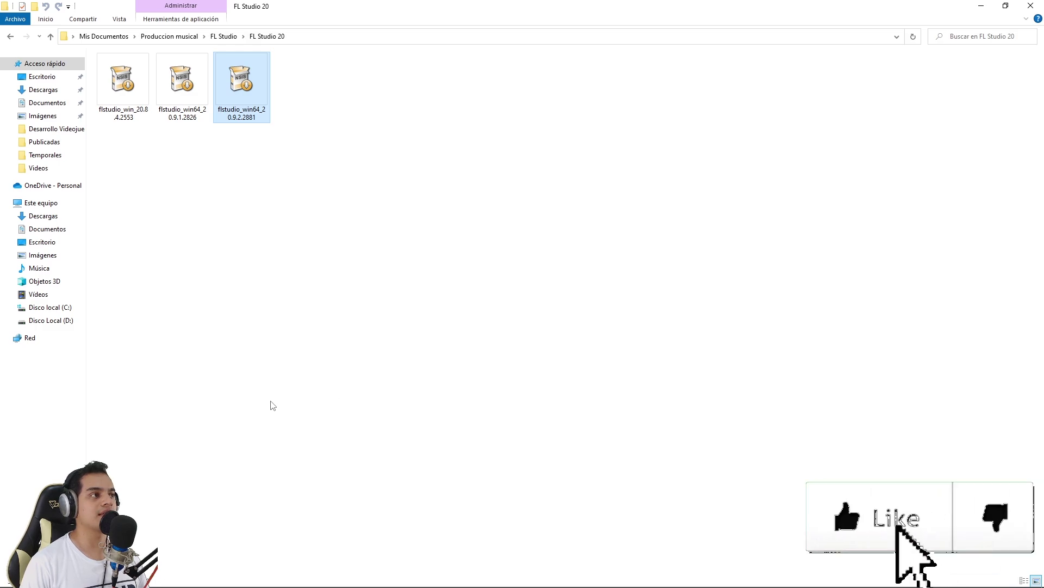
{"action": "left_click", "coordinate": [196, 88]}
{"action": "left_click", "coordinate": [223, 115]}
{"action": "left_click", "coordinate": [190, 101]}
{"action": "left_click", "coordinate": [125, 92]}
{"action": "left_click", "coordinate": [256, 73]}
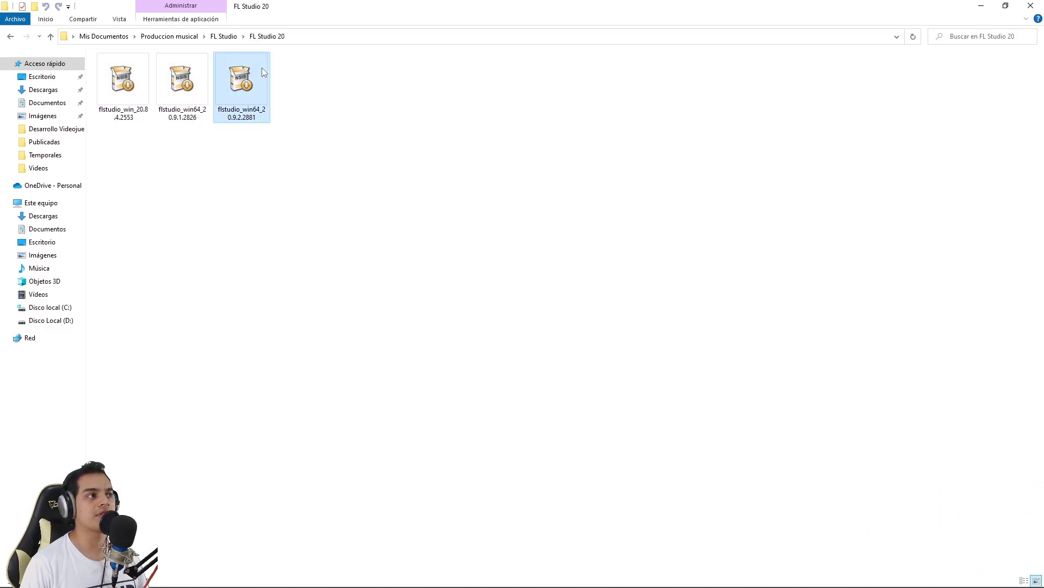
{"action": "double_click", "coordinate": [253, 97]}
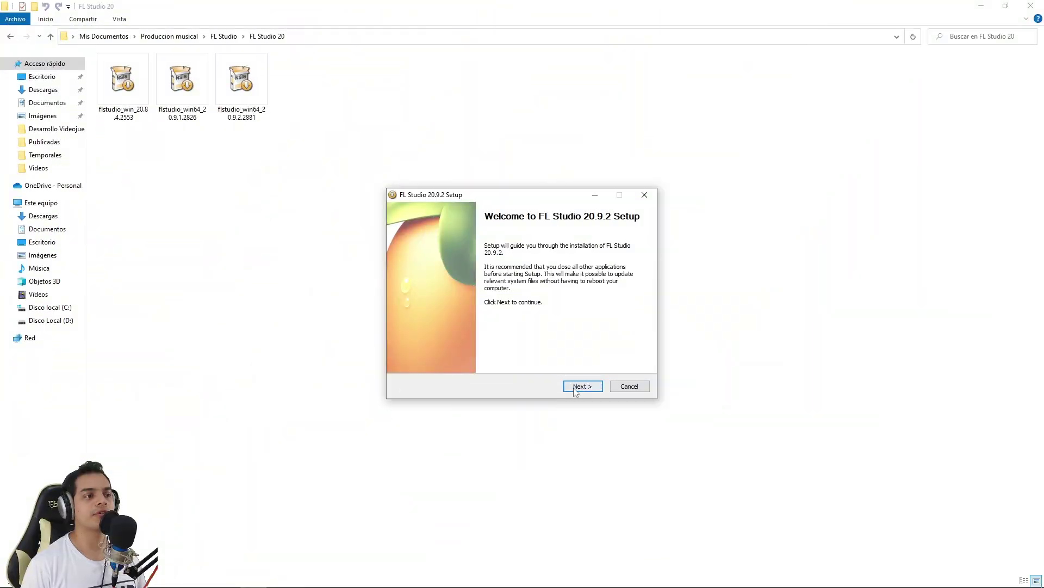
- Advance the setup to the user information page and choose to install for the current user only
{"action": "left_click", "coordinate": [581, 387]}
{"action": "left_click", "coordinate": [582, 387]}
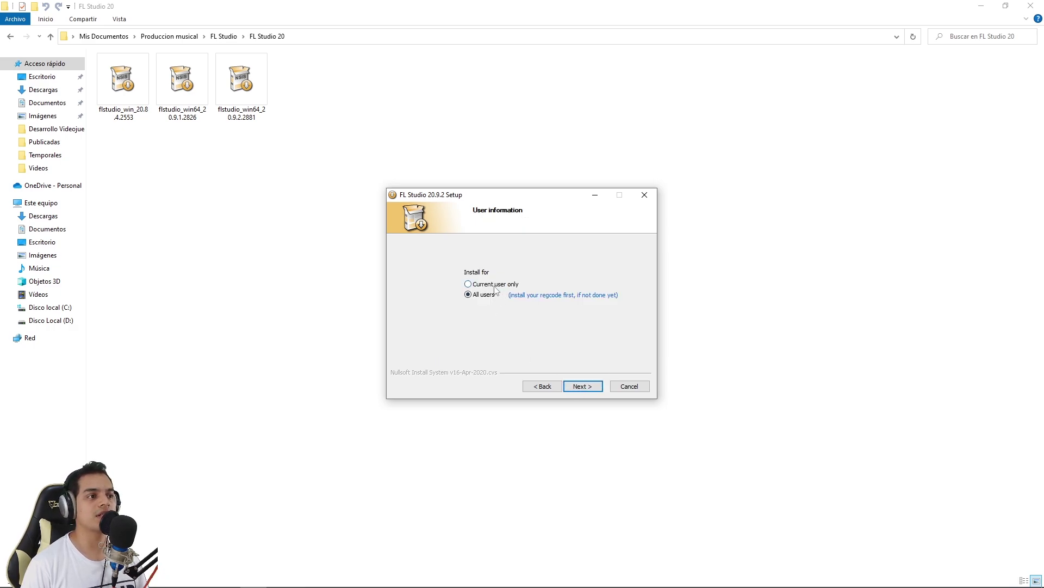
{"action": "left_click", "coordinate": [488, 286]}
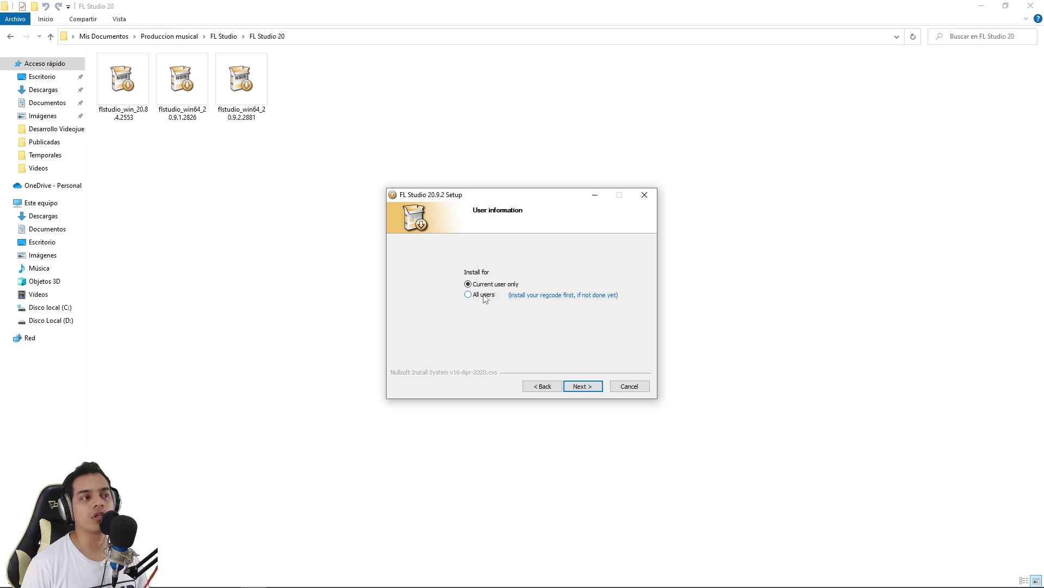
{"action": "left_click", "coordinate": [588, 387]}
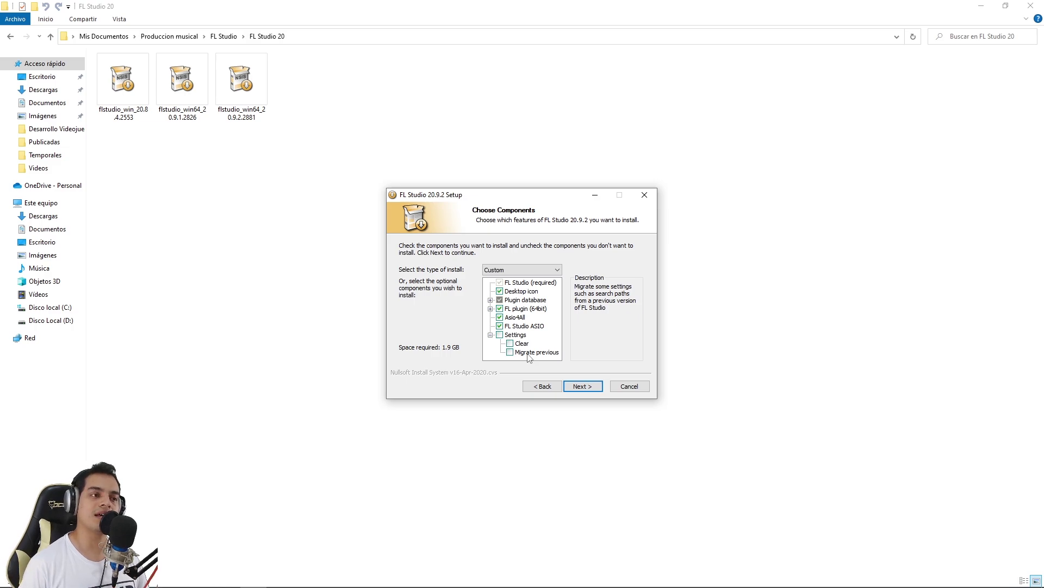
- Include the Migrate previous settings component and continue to the install location page
{"action": "left_click", "coordinate": [510, 352]}
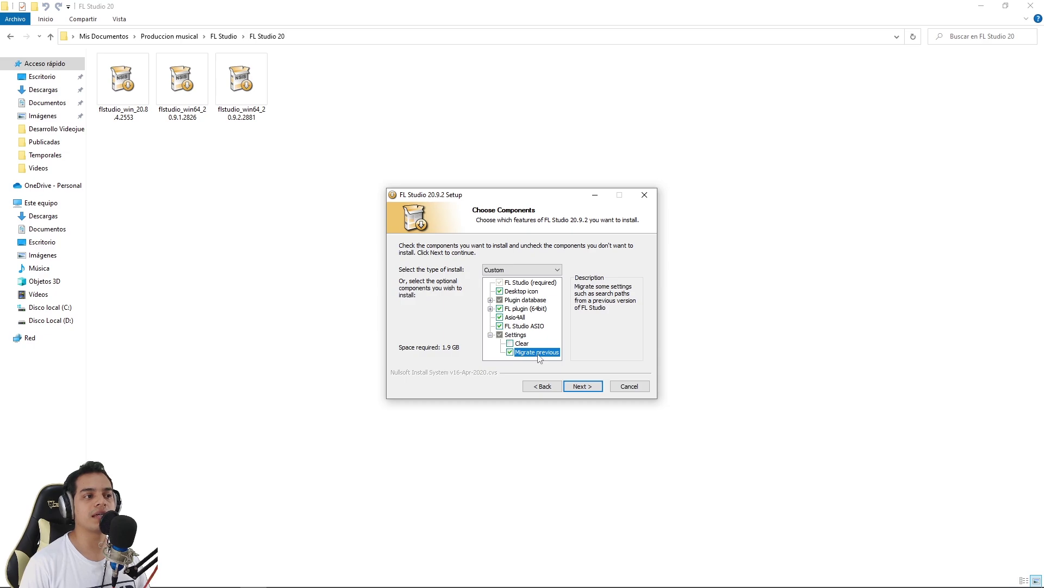
{"action": "left_click", "coordinate": [582, 386]}
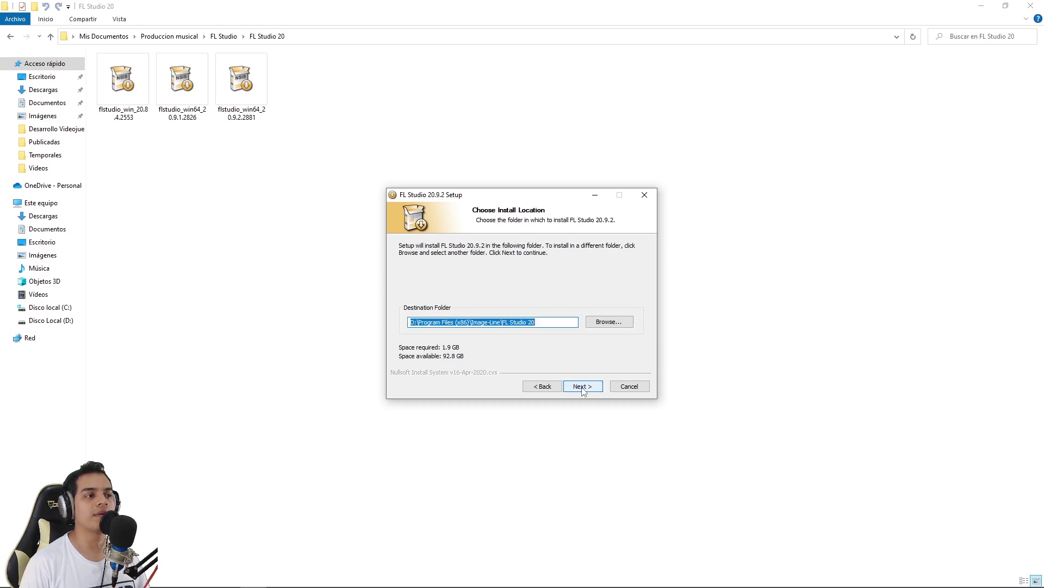
{"action": "left_click", "coordinate": [555, 321]}
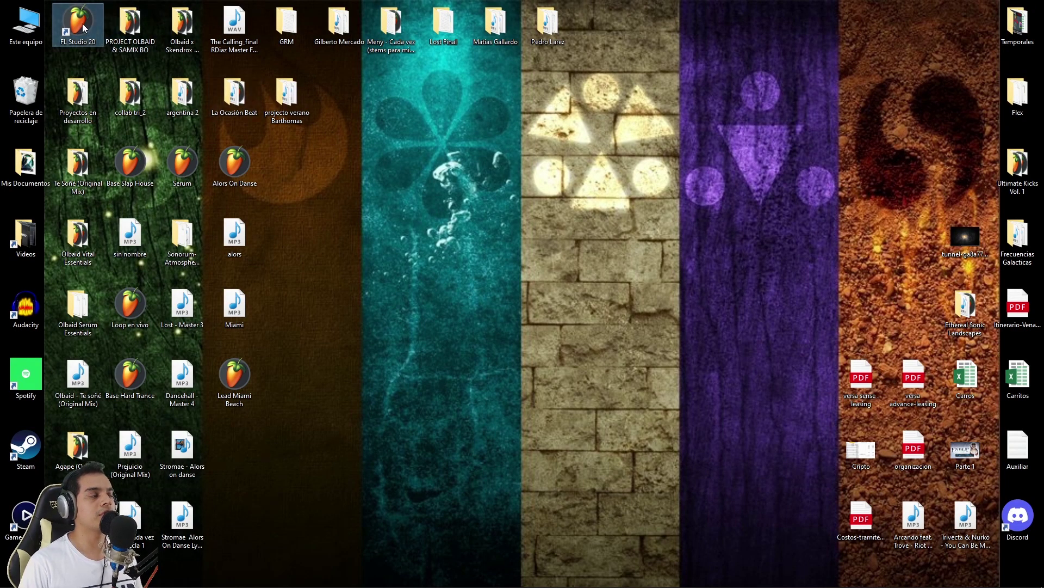
- Copy the target path from the properties of the FL Studio 20 desktop shortcut
{"action": "right_click", "coordinate": [80, 36]}
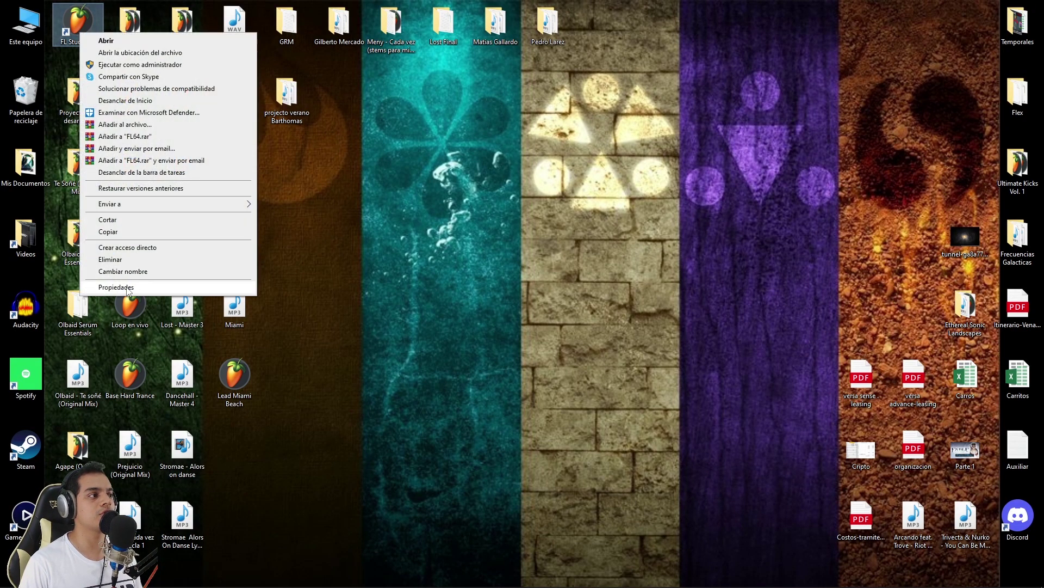
{"action": "left_click", "coordinate": [132, 284]}
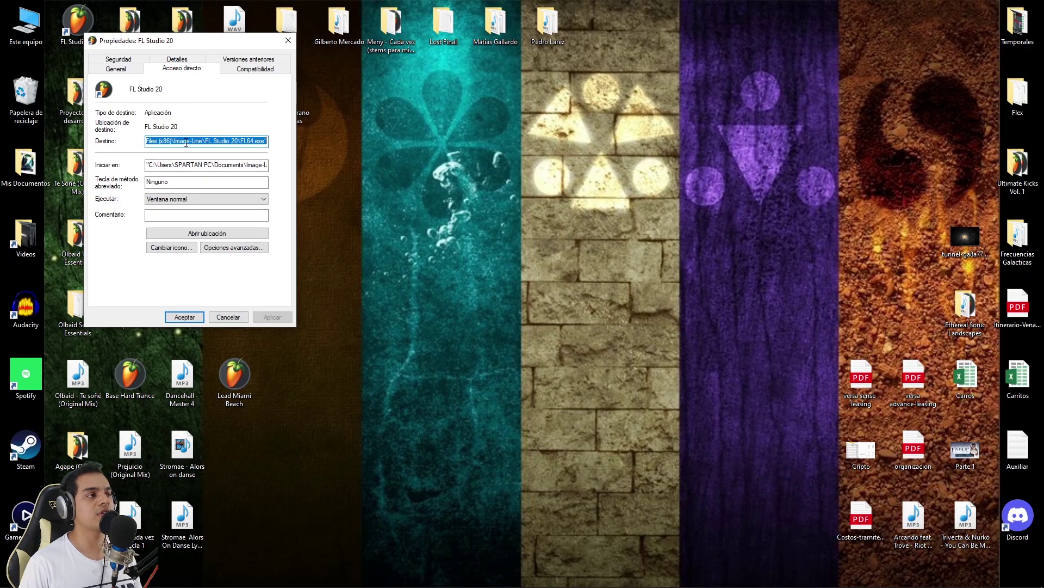
{"action": "right_click", "coordinate": [215, 142]}
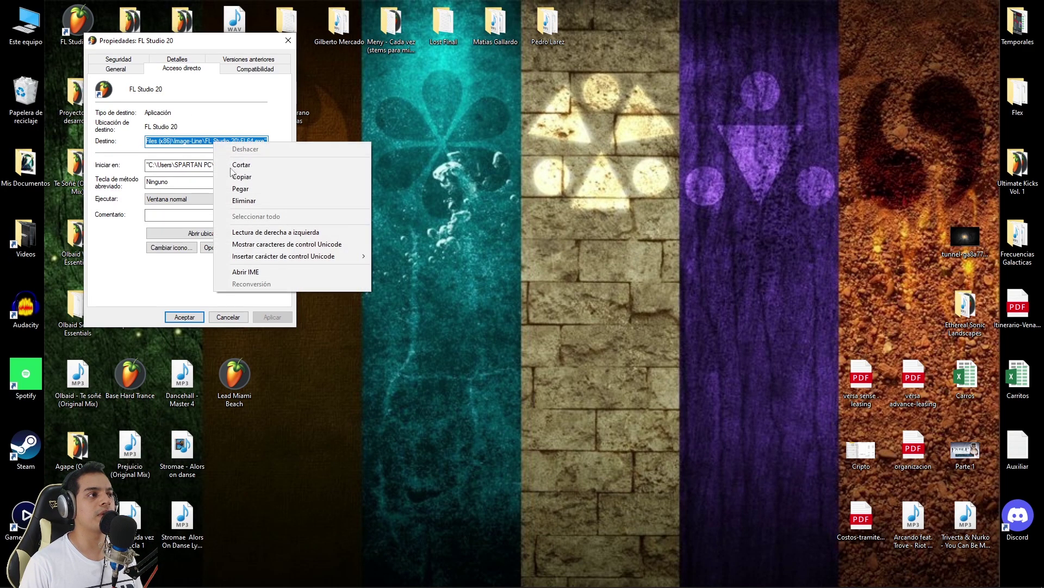
{"action": "left_click", "coordinate": [258, 178]}
{"action": "left_click", "coordinate": [286, 42]}
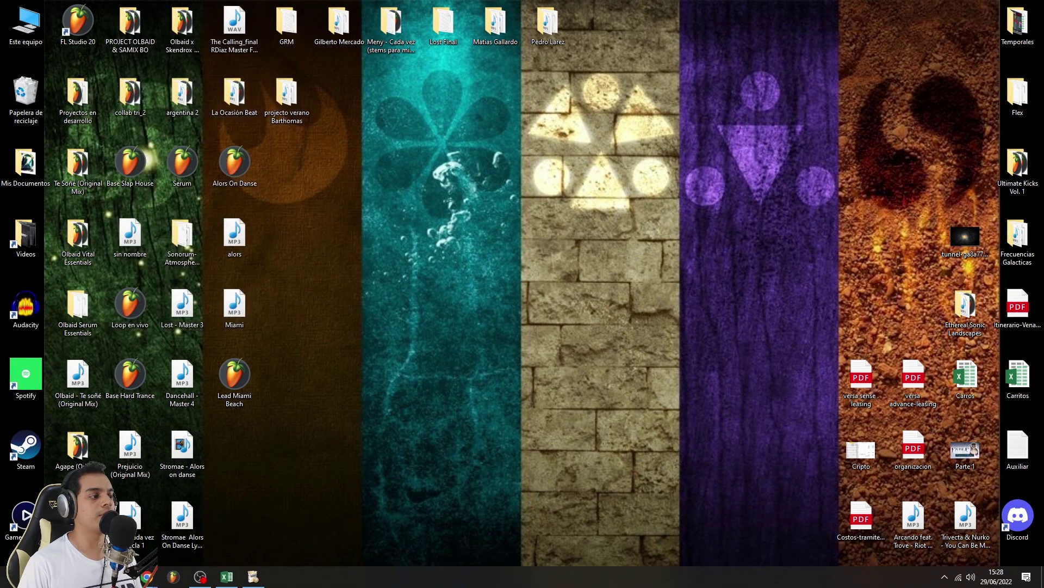
- In File Explorer, go to the folder C:\Program Files (x86)\Image-Line\FL Studio 20 using the copied path without quotes and FL64.exe
{"action": "mouse_move", "coordinate": [121, 577]}
{"action": "left_click", "coordinate": [63, 525]}
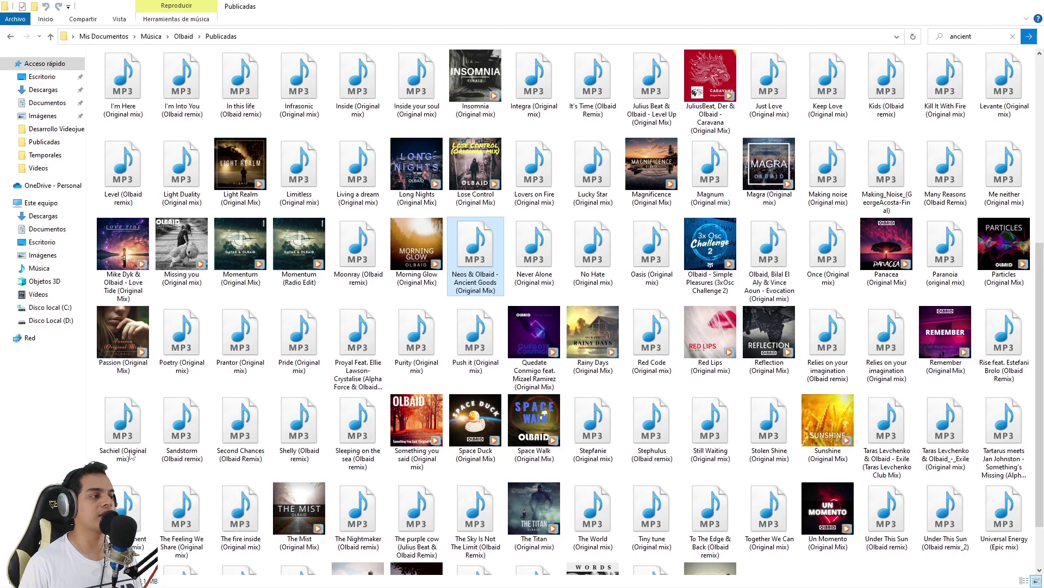
{"action": "left_click", "coordinate": [273, 36]}
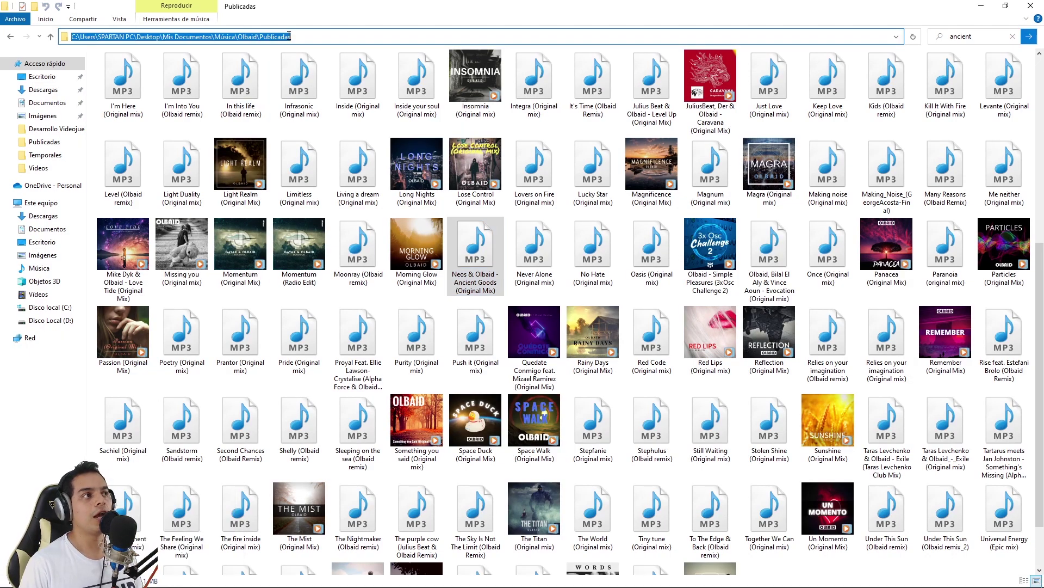
{"action": "type", "text": "\"C:\\Program Files (x86)\\Image-Line\\FL Studio 20\\FL64.exe\""}
{"action": "left_click", "coordinate": [75, 37]}
{"action": "key", "text": "BackSpace"}
{"action": "left_click_drag", "start_coordinate": [251, 37], "coordinate": [211, 37]}
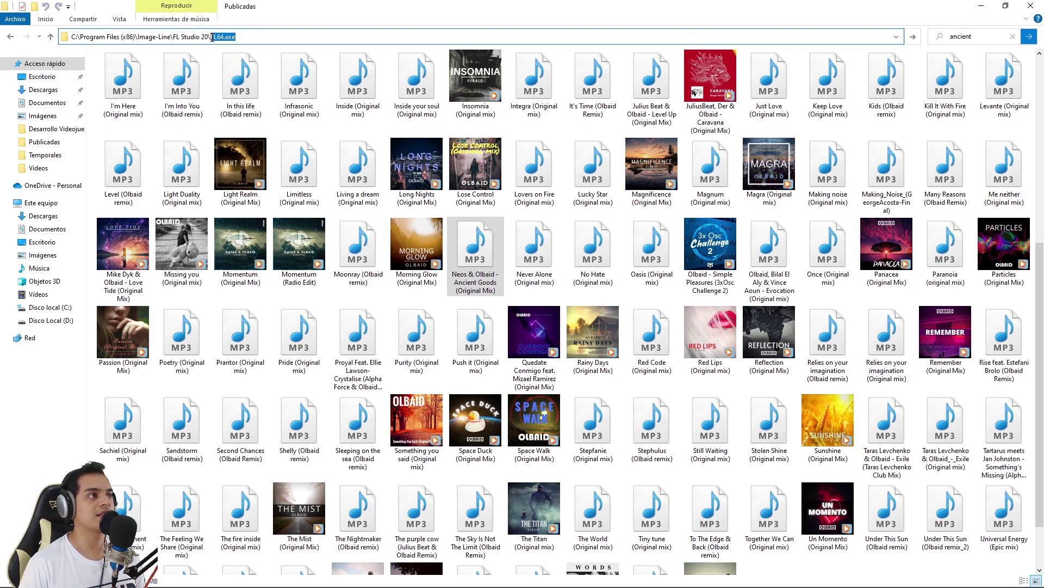
{"action": "key", "text": "BackSpace"}
{"action": "key", "text": "Return"}
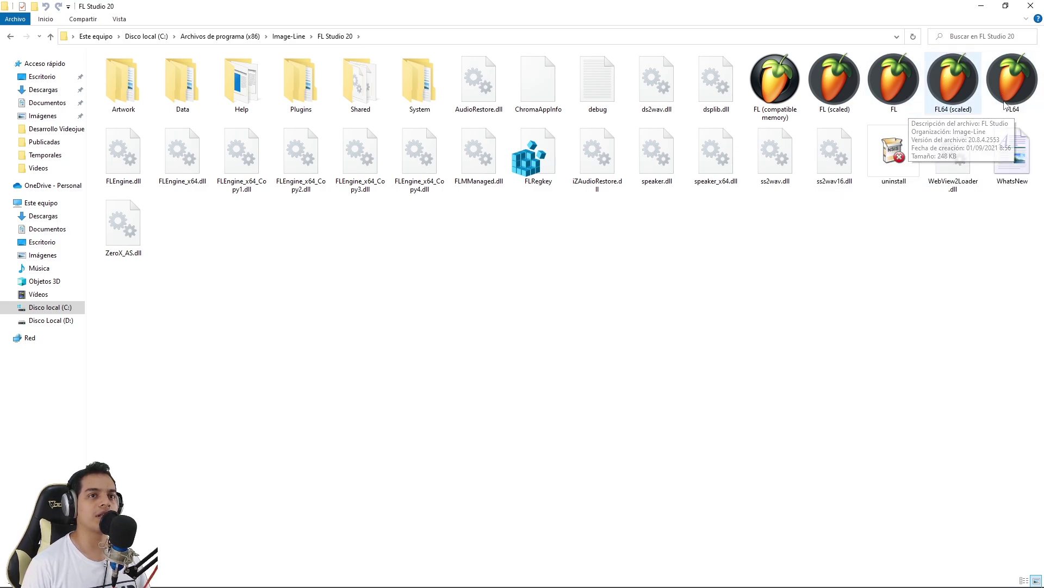
- Copy the folder path of the existing FL Studio 20 installation
{"action": "left_click", "coordinate": [773, 80]}
{"action": "left_click", "coordinate": [853, 280]}
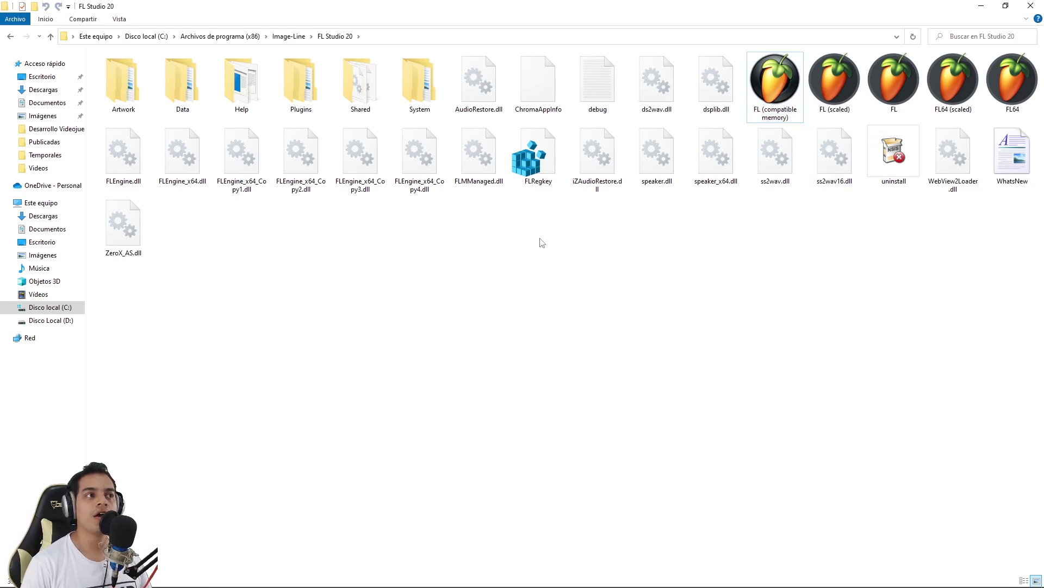
{"action": "left_click", "coordinate": [389, 36]}
{"action": "key", "text": "ctrl+c"}
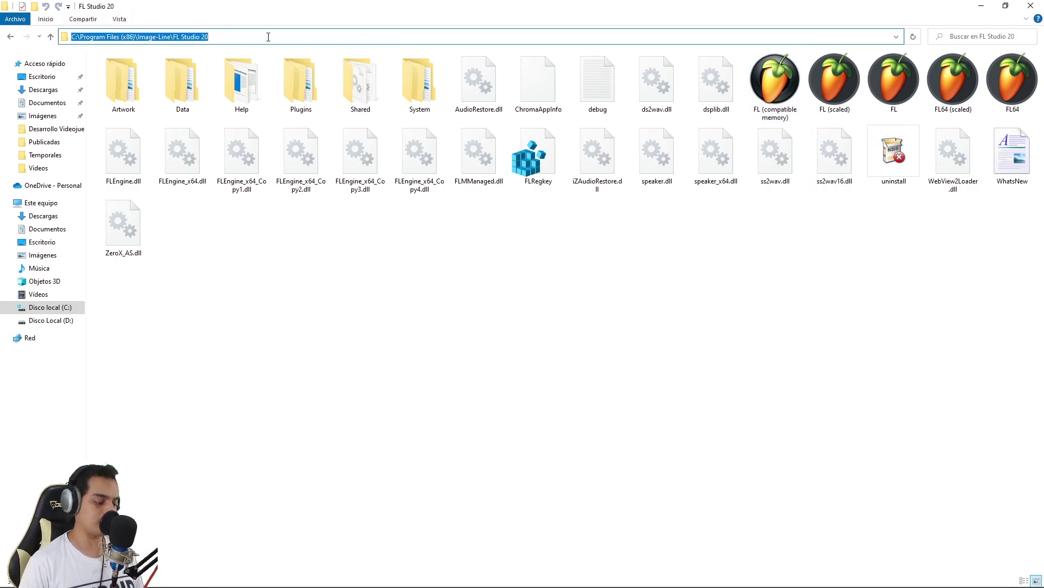
- Return to the setup, set the destination folder to C:\Program Files (x86)\Image-Line\FL Studio 20 and continue
{"action": "key", "text": "super"}
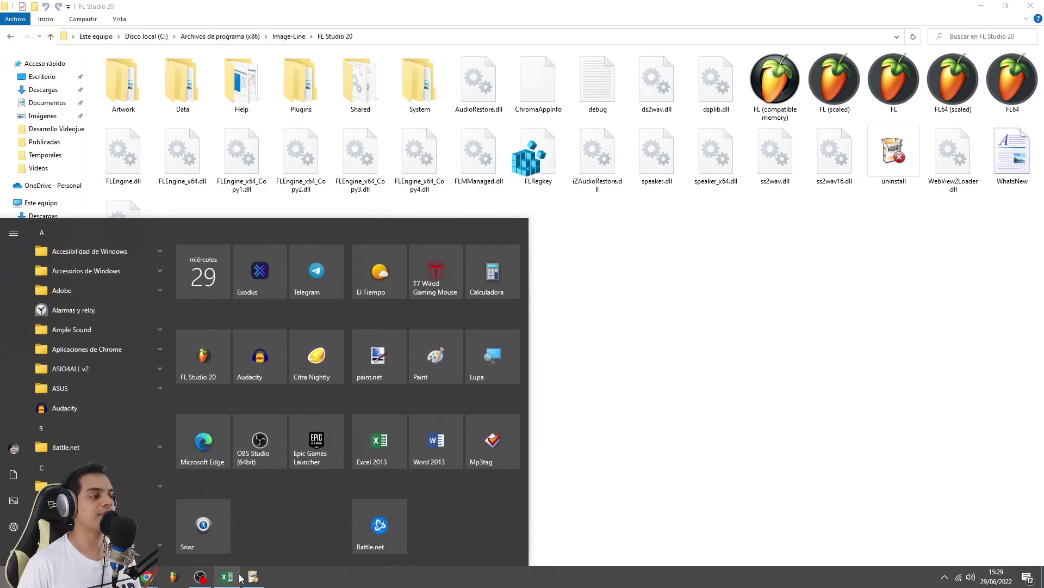
{"action": "left_click", "coordinate": [253, 577]}
{"action": "left_click", "coordinate": [550, 321]}
{"action": "key", "text": "ctrl+a"}
{"action": "key", "text": "ctrl+v"}
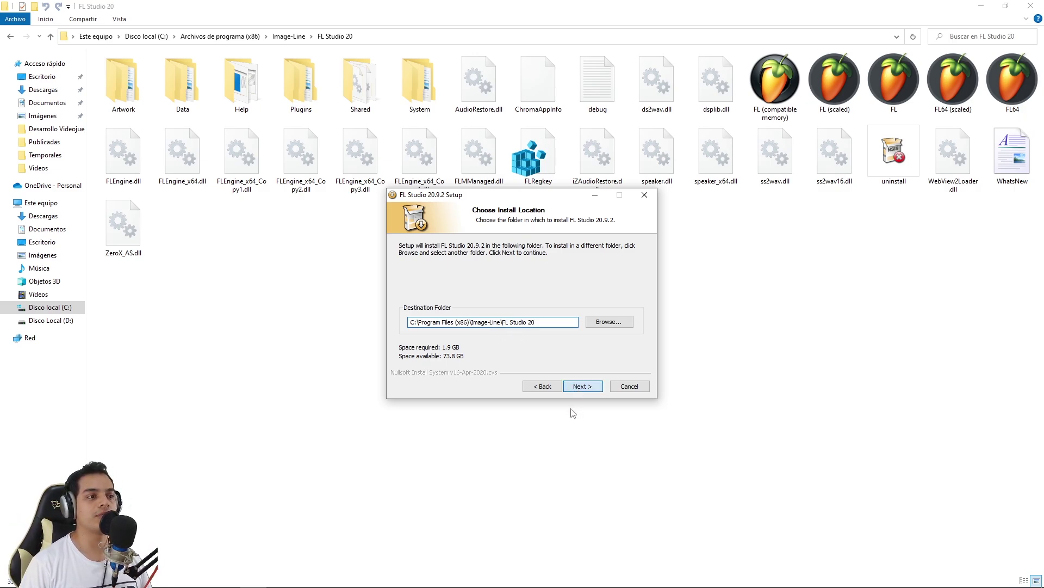
{"action": "left_click", "coordinate": [596, 388]}
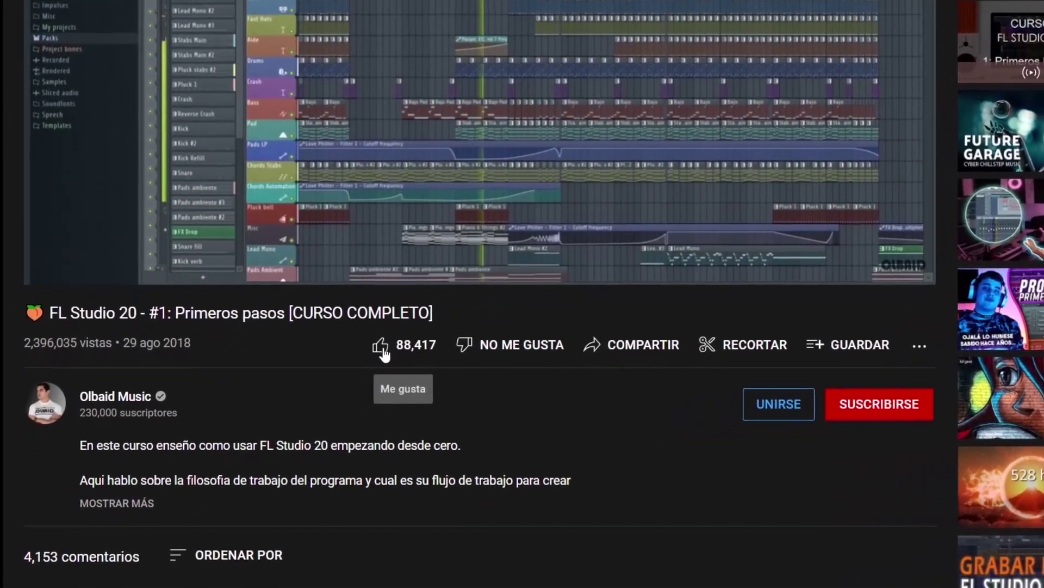
- On YouTube, like the FL Studio 20 course video and subscribe to its channel with all notifications
{"action": "left_click", "coordinate": [294, 392]}
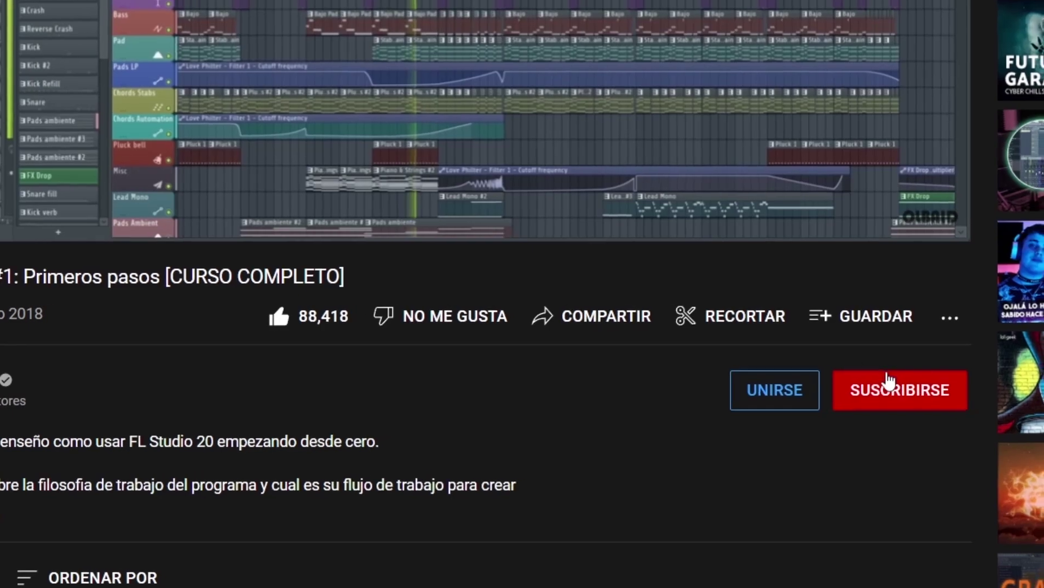
{"action": "left_click", "coordinate": [920, 376]}
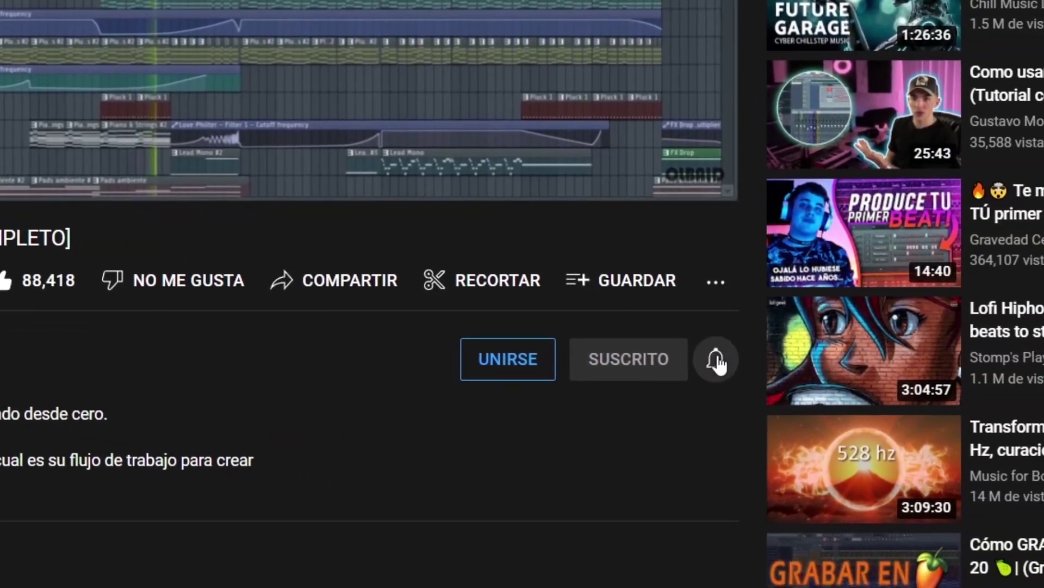
{"action": "left_click", "coordinate": [716, 360]}
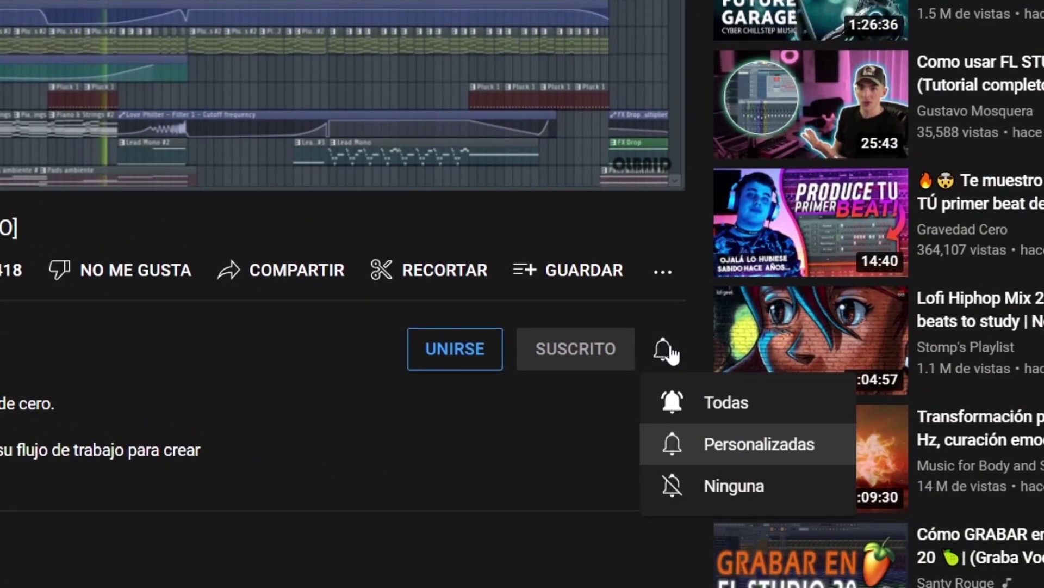
{"action": "left_click", "coordinate": [770, 413]}
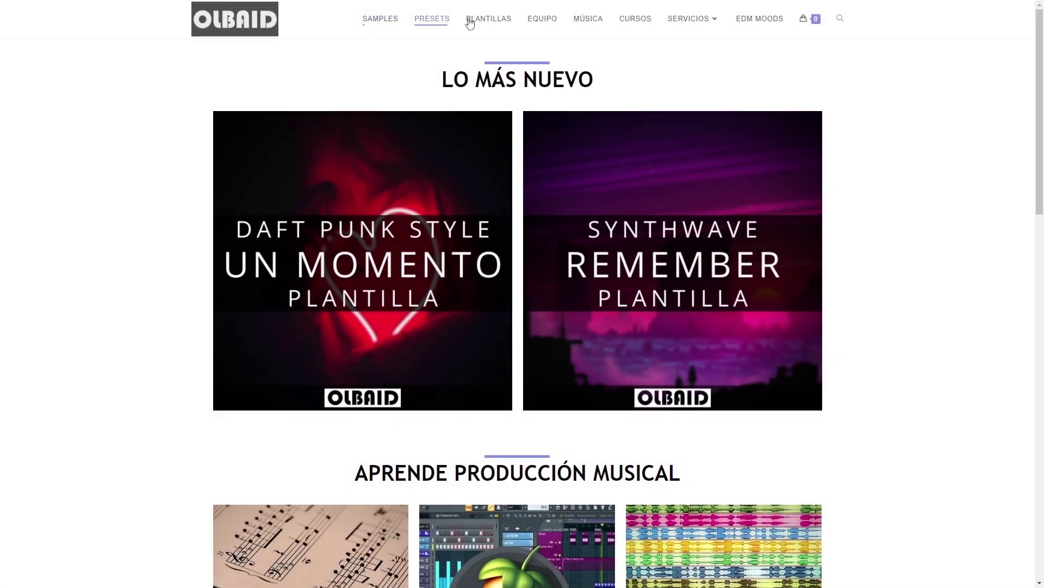
{"action": "mouse_move", "coordinate": [717, 22]}
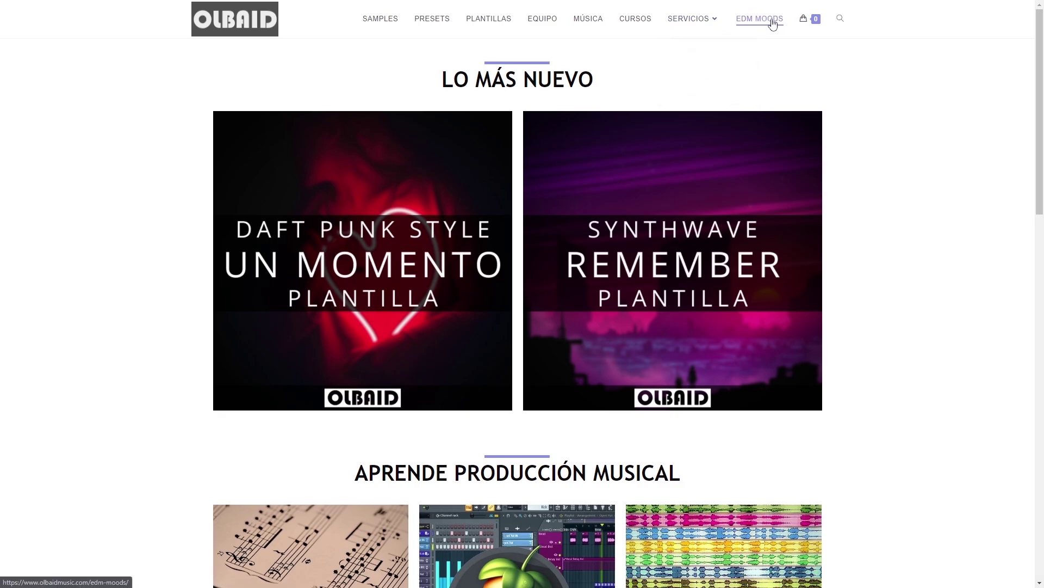
{"action": "scroll", "coordinate": [919, 349], "scroll_direction": "down", "scroll_amount": 2}
{"action": "scroll", "coordinate": [923, 370], "scroll_direction": "down", "scroll_amount": 10}
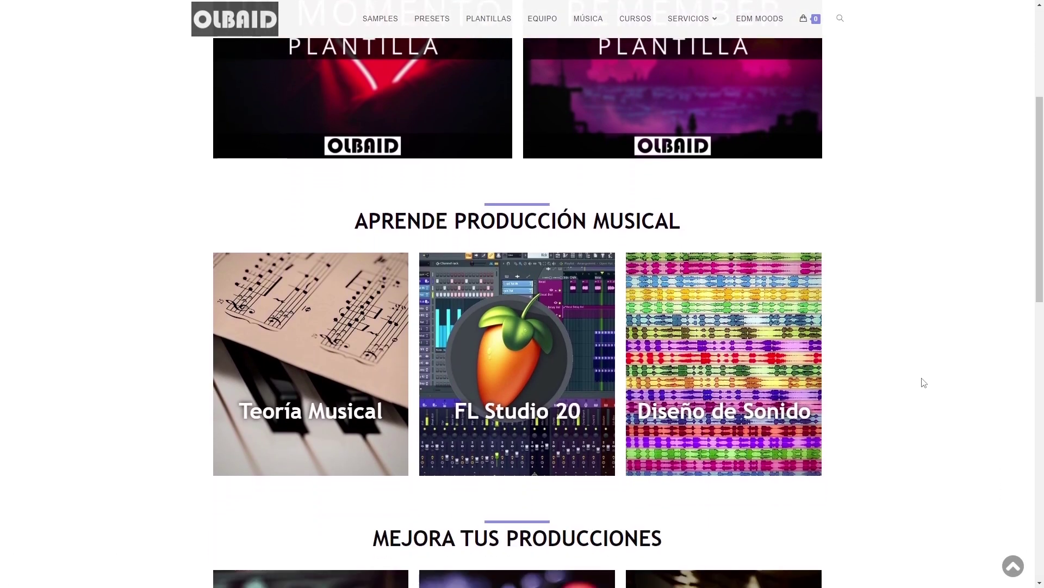
{"action": "scroll", "coordinate": [919, 426], "scroll_direction": "down", "scroll_amount": 5}
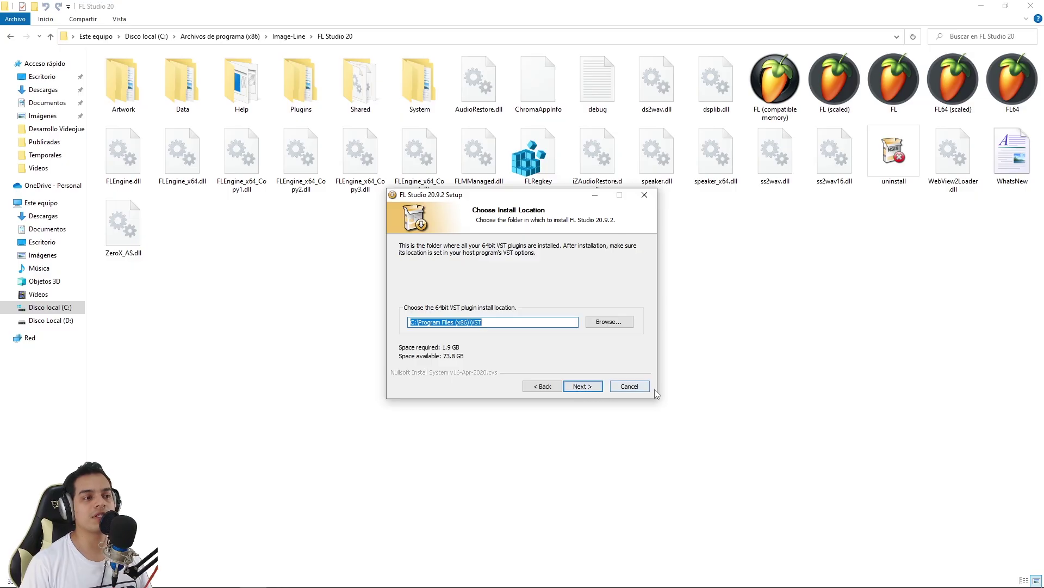
- Cancel the FL Studio 20.9.2 setup at the 64bit VST plugin location and confirm quitting it
{"action": "left_click", "coordinate": [629, 385]}
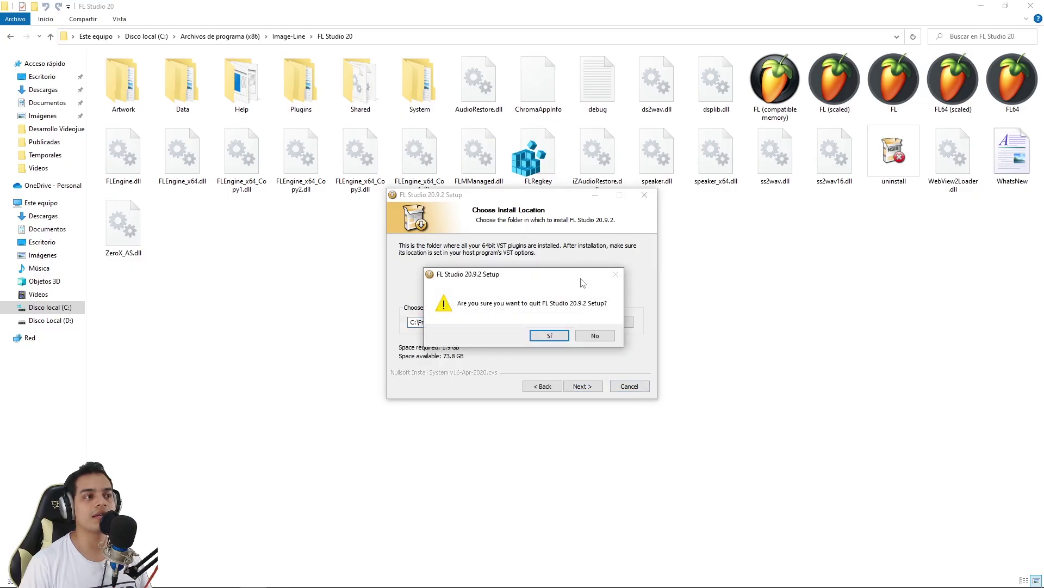
{"action": "left_click", "coordinate": [549, 335]}
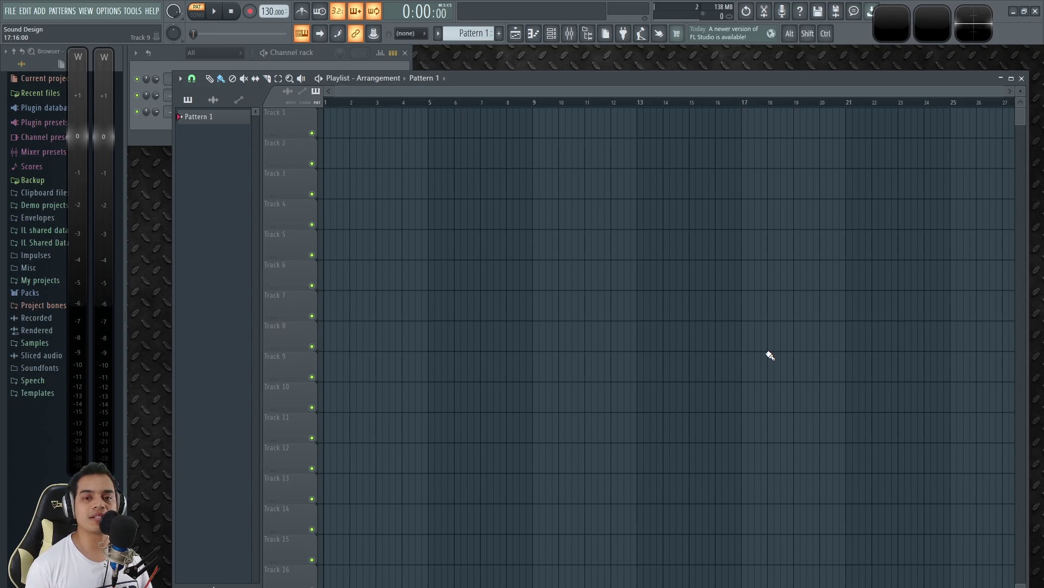
- In FL Studio, open the Unlock FL Studio window, agree to the Image-Line Terms of Use, and close it without unlocking
{"action": "left_click", "coordinate": [150, 11]}
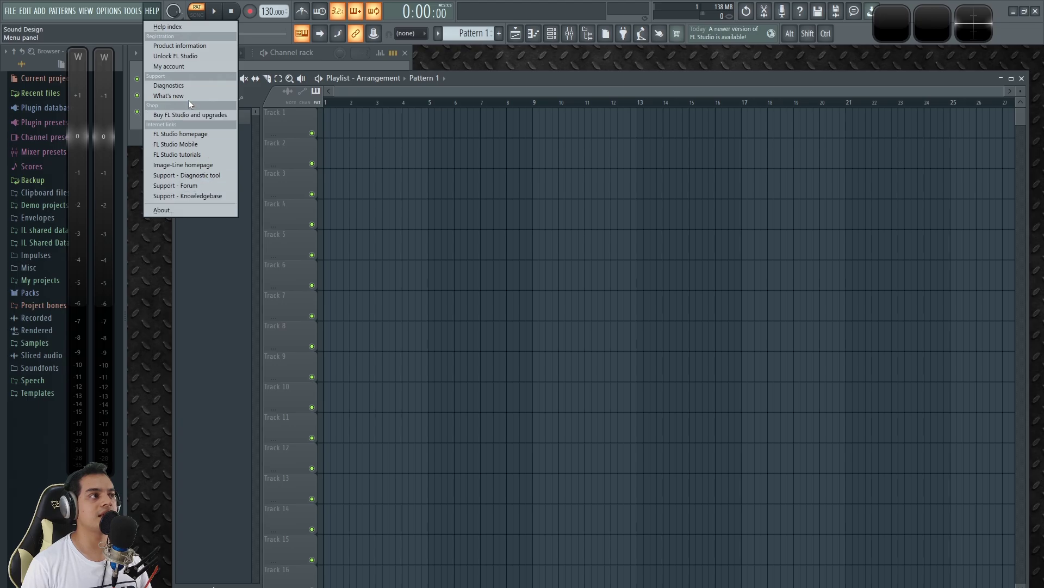
{"action": "left_click", "coordinate": [181, 55]}
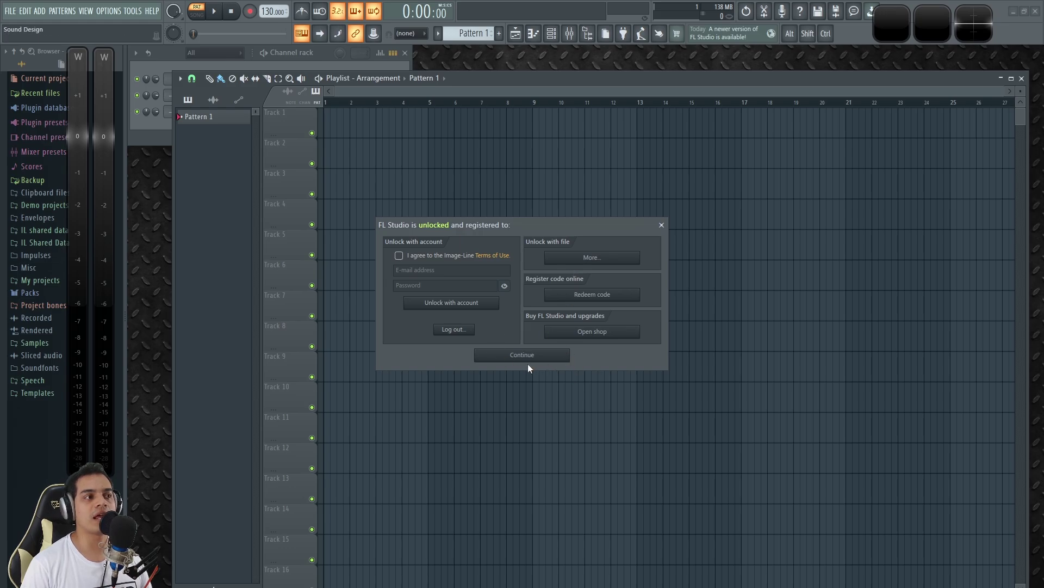
{"action": "left_click", "coordinate": [402, 257]}
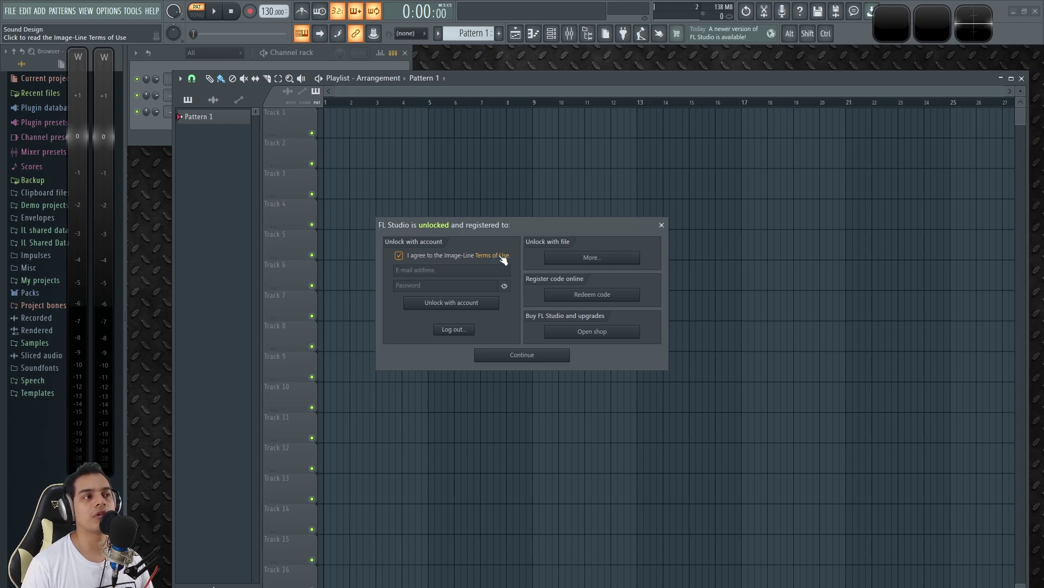
{"action": "left_click", "coordinate": [428, 268]}
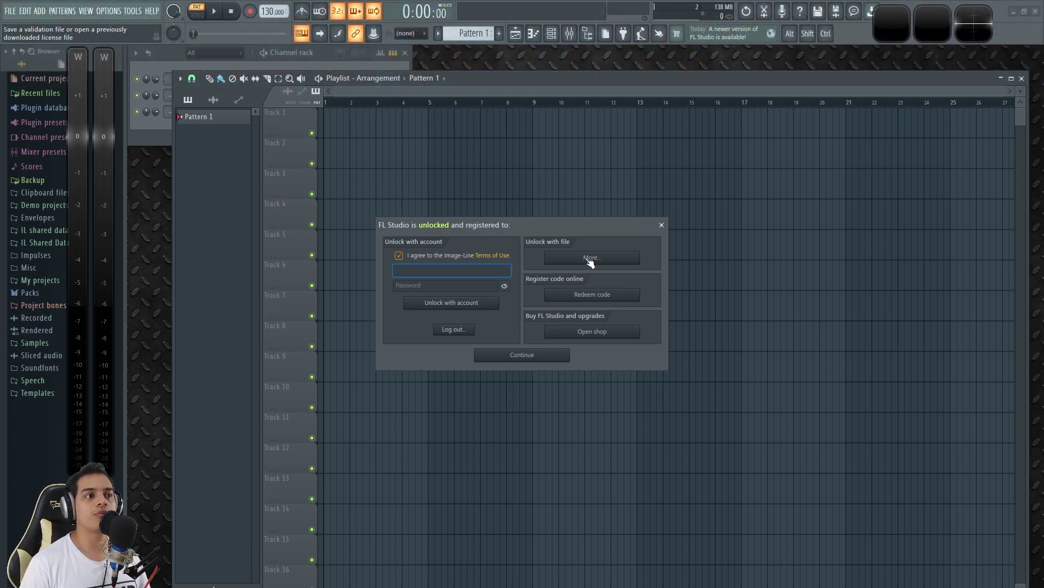
{"action": "left_click", "coordinate": [661, 226]}
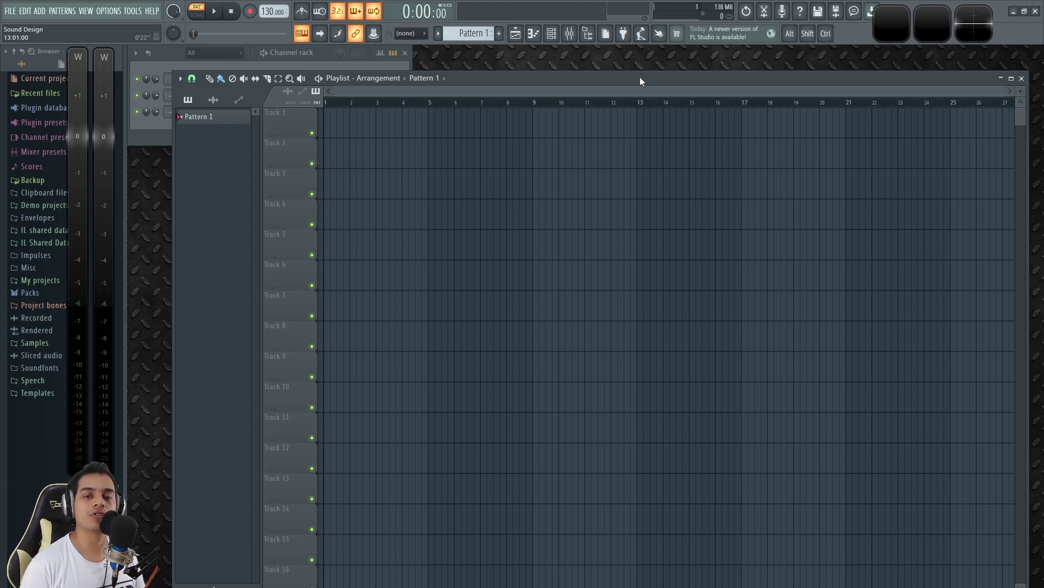
- Switch to the FL Studio 20 installation folder in File Explorer and show its full path
{"action": "key", "text": "super"}
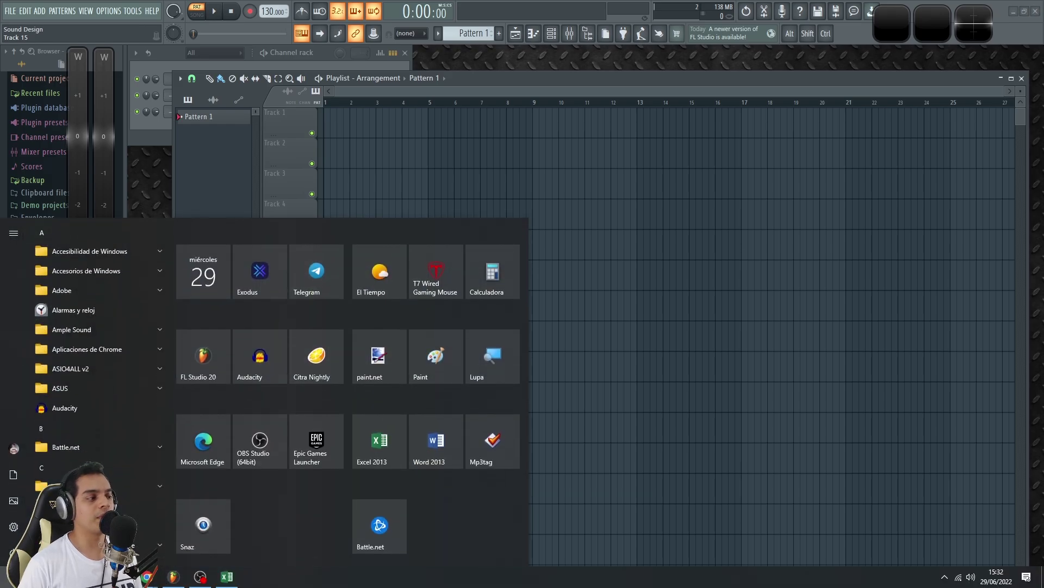
{"action": "mouse_move", "coordinate": [121, 576]}
{"action": "left_click", "coordinate": [175, 530]}
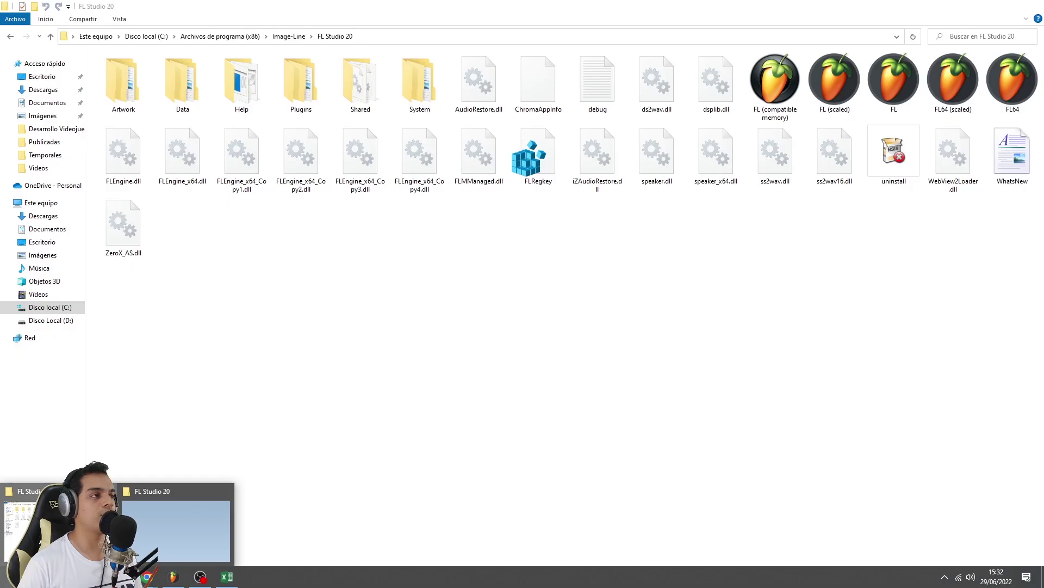
{"action": "left_click", "coordinate": [431, 39]}
{"action": "left_click", "coordinate": [550, 265]}
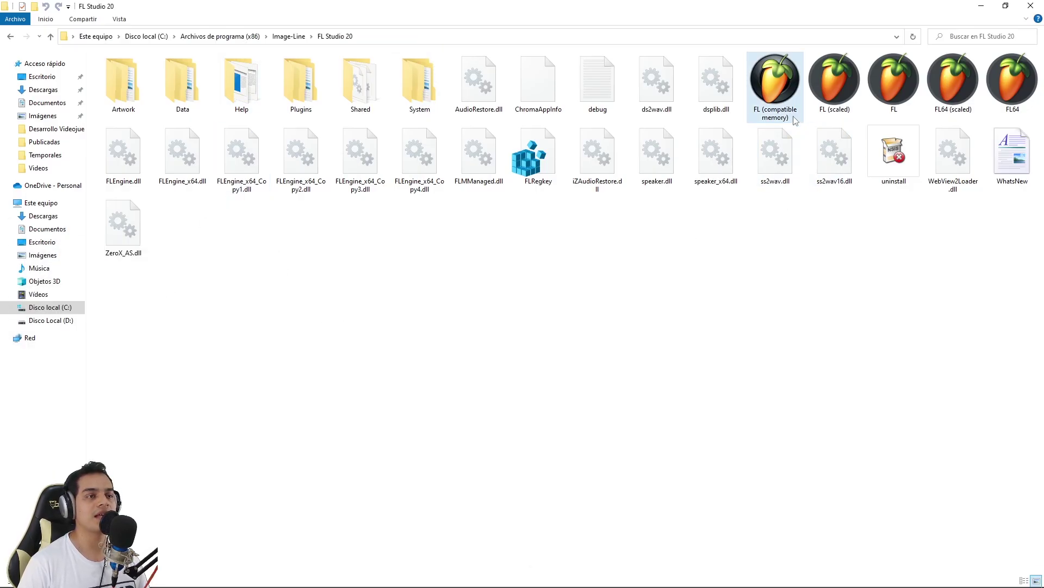
{"action": "left_click", "coordinate": [388, 35]}
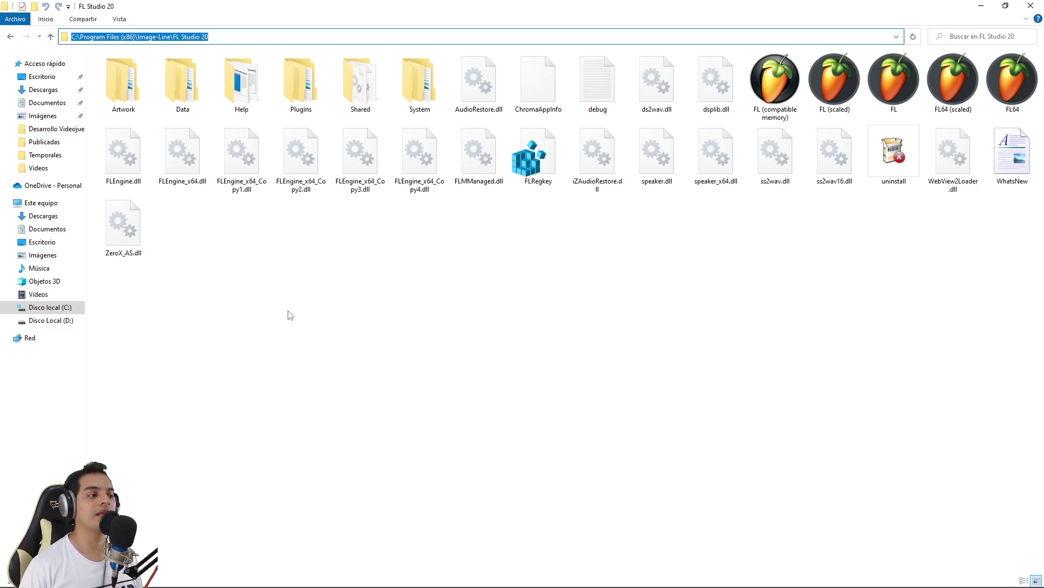
- Return to FL Studio and look through the Audio, General and File settings, ending by closing the settings
{"action": "key", "text": "super"}
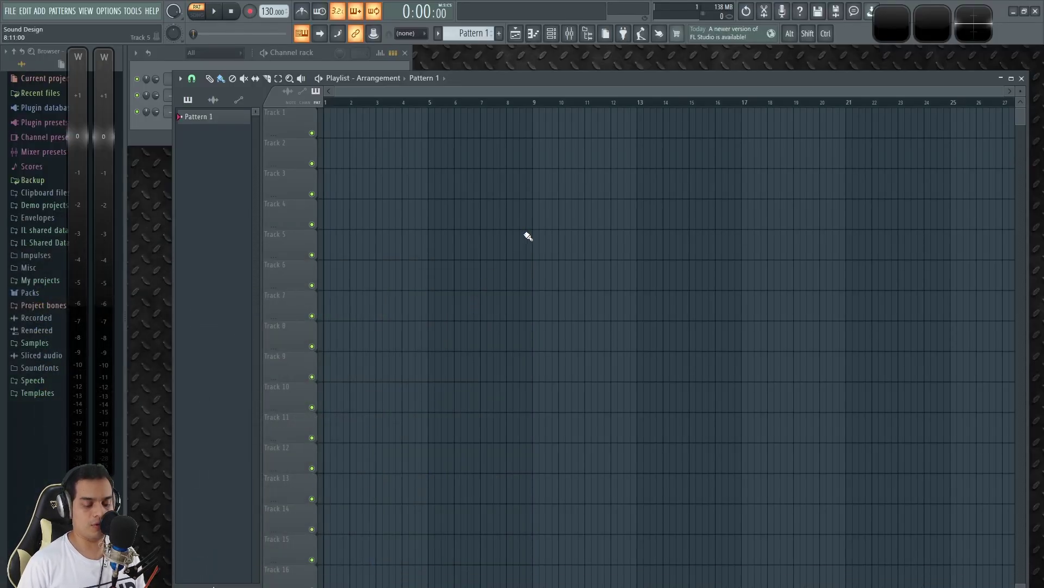
{"action": "key", "text": "F10"}
{"action": "left_click", "coordinate": [401, 103]}
{"action": "left_click", "coordinate": [445, 103]}
{"action": "left_click", "coordinate": [485, 103]}
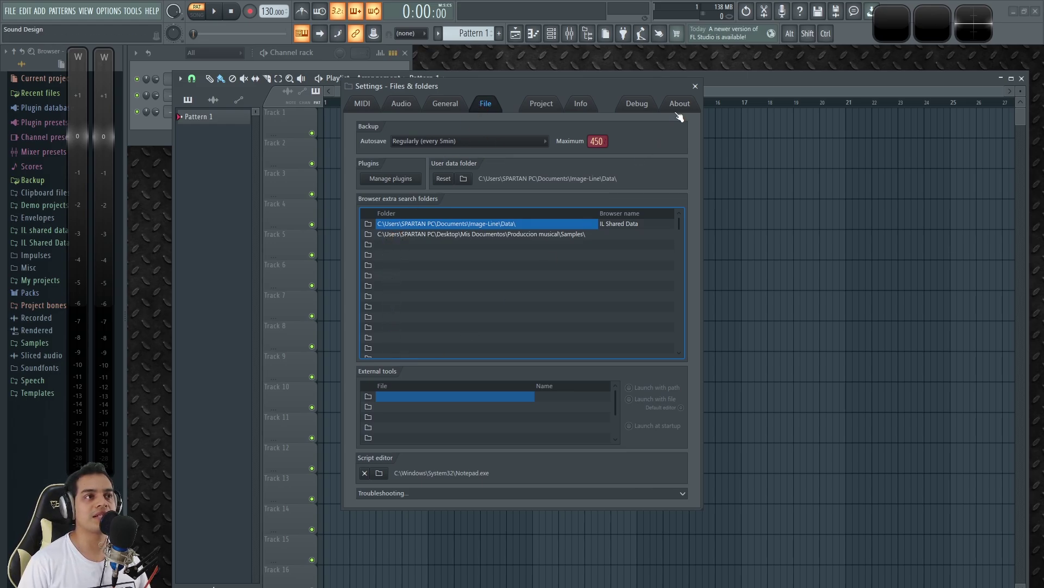
{"action": "left_click", "coordinate": [695, 86]}
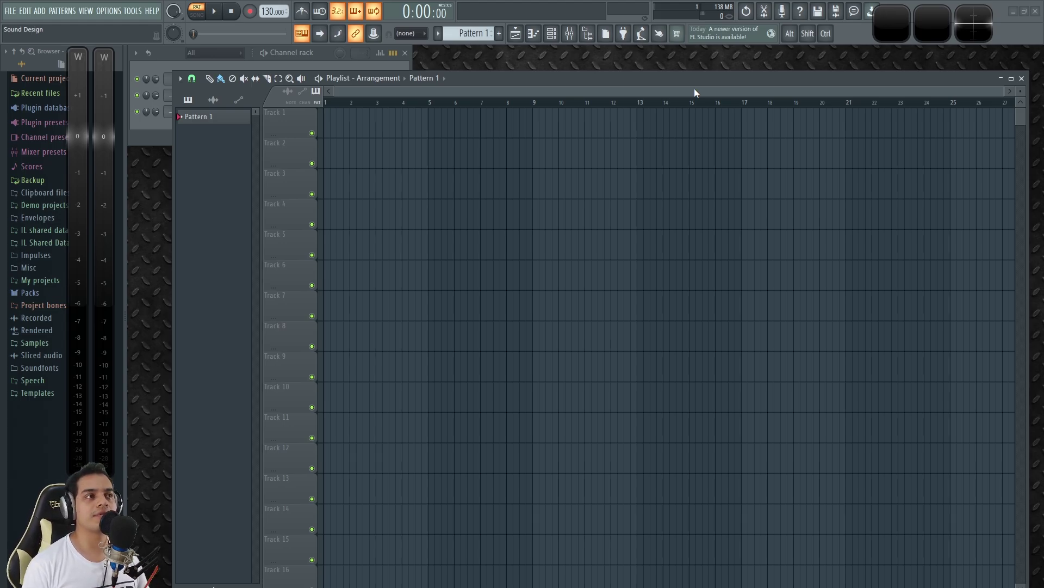
- Switch back to File Explorer and check the FL Studio 20 installation folder's address once more
{"action": "key", "text": "alt+Tab"}
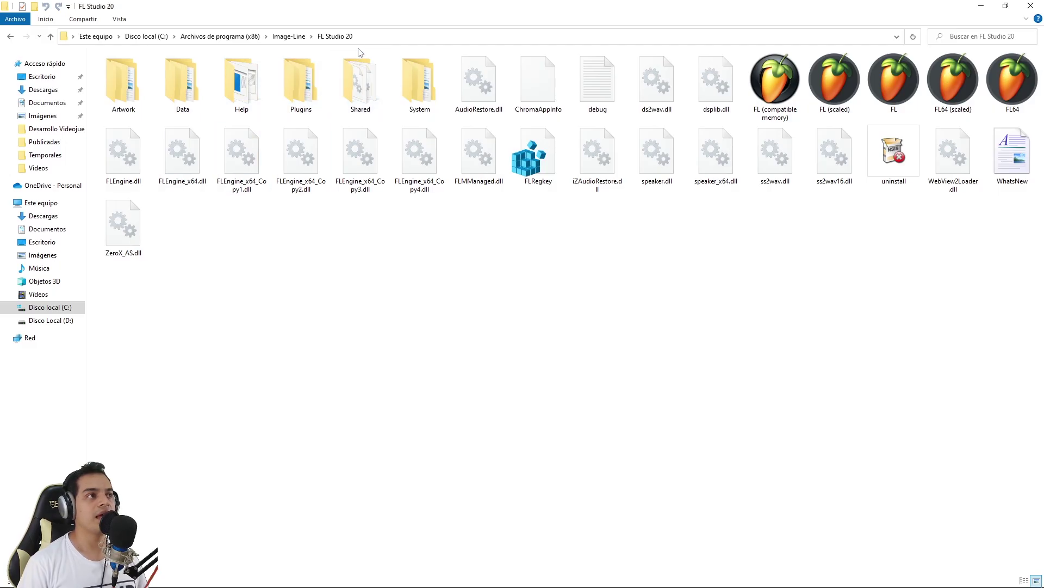
{"action": "left_click", "coordinate": [378, 38]}
{"action": "left_click", "coordinate": [360, 292]}
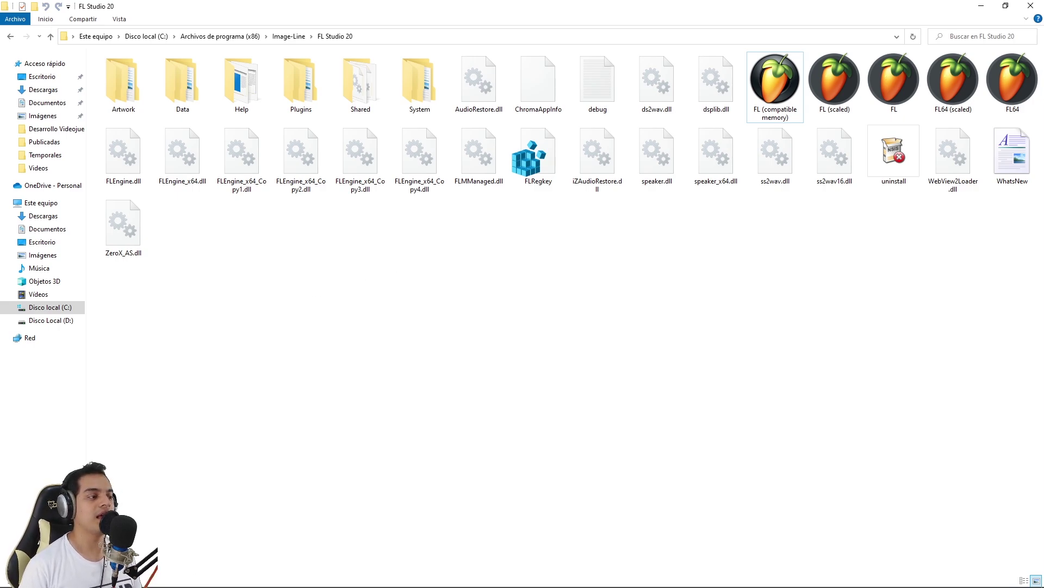
- Switch to the browser and open the FL Studio Download page from the Image-Line site's Help section
{"action": "left_click", "coordinate": [185, 577]}
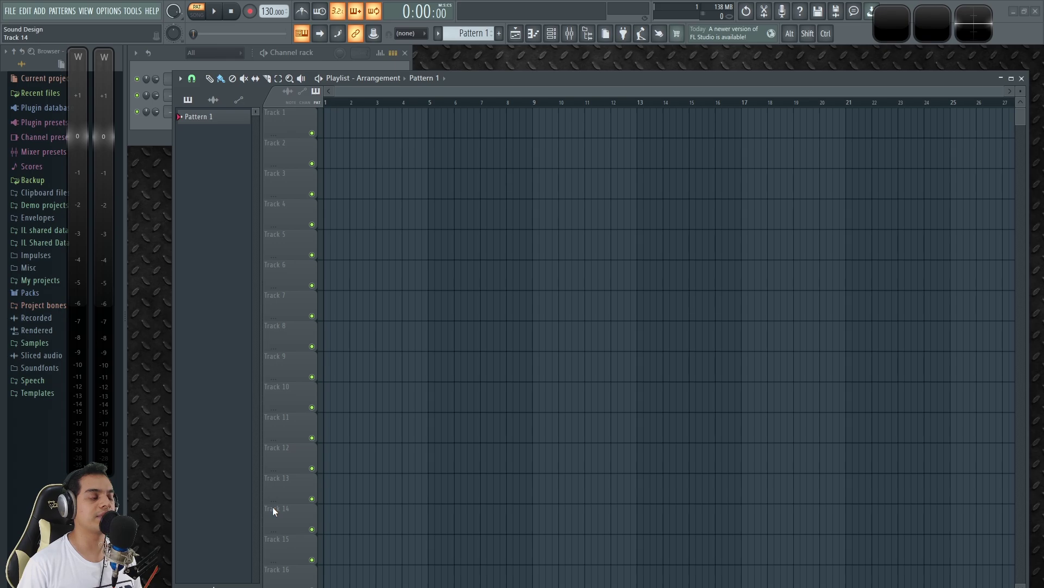
{"action": "key", "text": "super"}
{"action": "mouse_move", "coordinate": [200, 578]}
{"action": "left_click", "coordinate": [212, 535]}
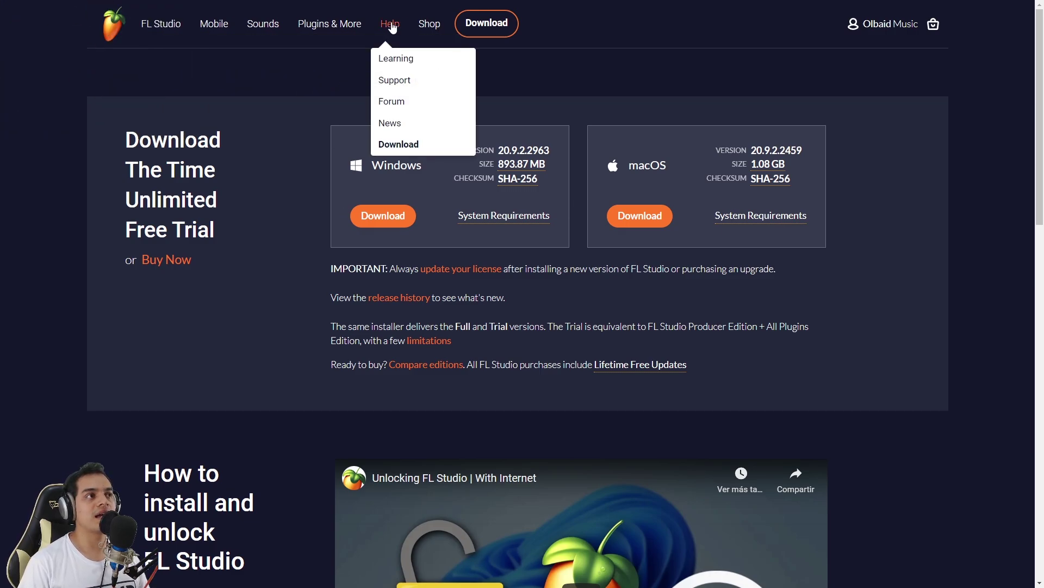
{"action": "mouse_move", "coordinate": [391, 27]}
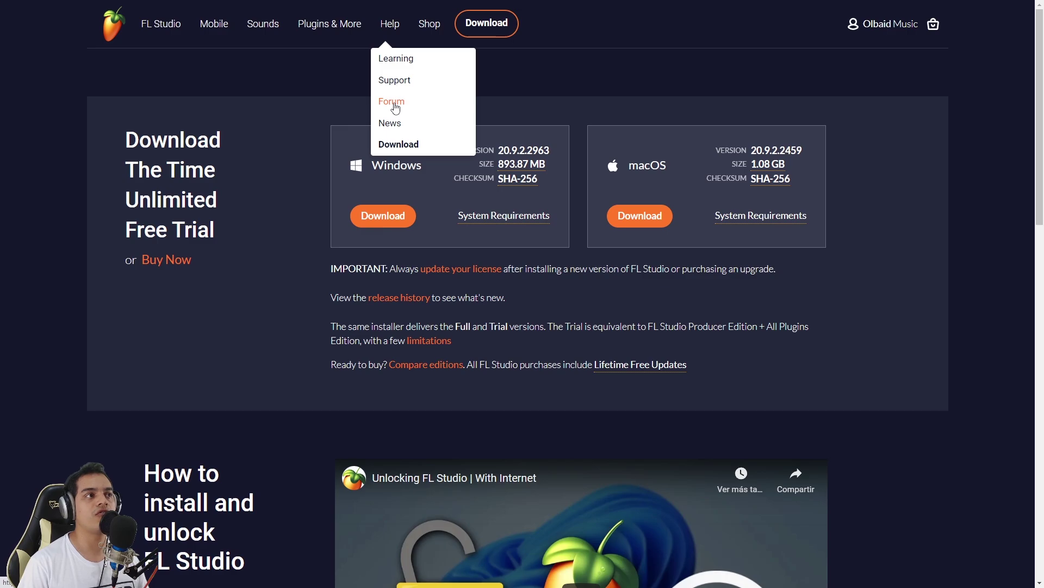
{"action": "mouse_move", "coordinate": [387, 24]}
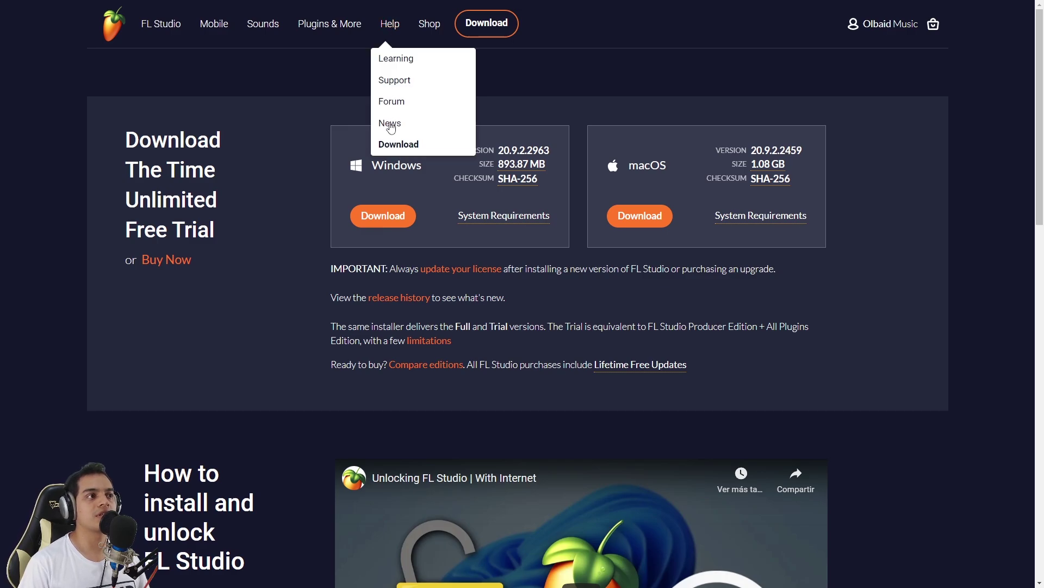
{"action": "left_click", "coordinate": [391, 144]}
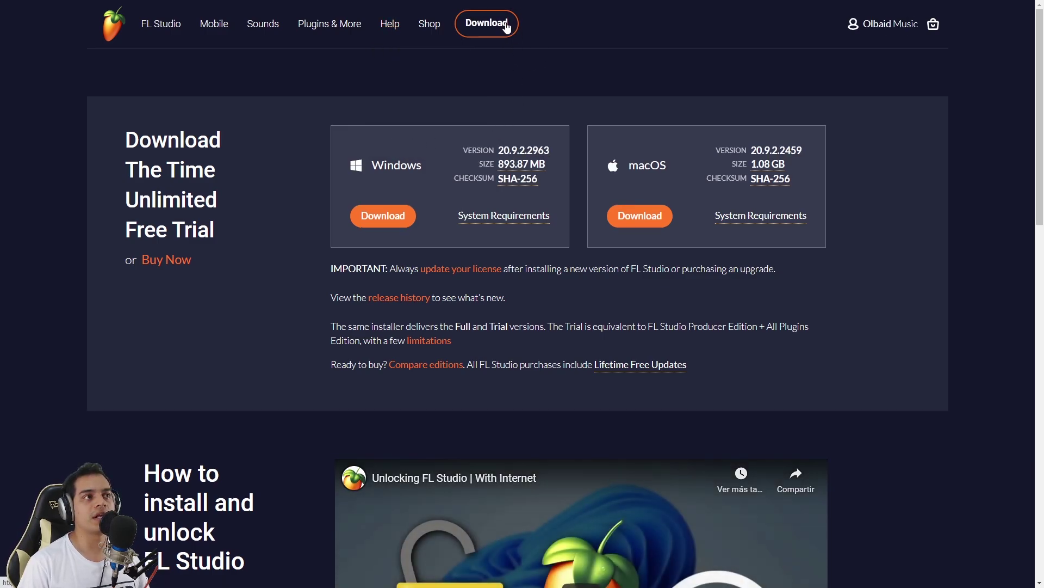
- Open the Image-Line forum's FL Studio Users Forum (Looptalk) and its announcement "FL STUDIO 20.99 BETA 3 (Updated 24 June 2022)"
{"action": "mouse_move", "coordinate": [388, 26]}
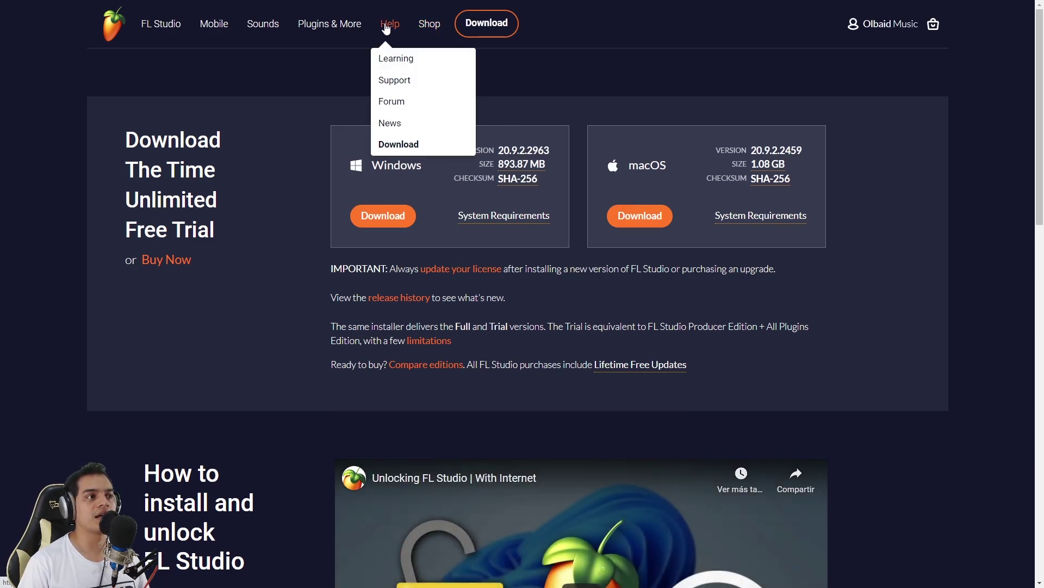
{"action": "left_click", "coordinate": [401, 105]}
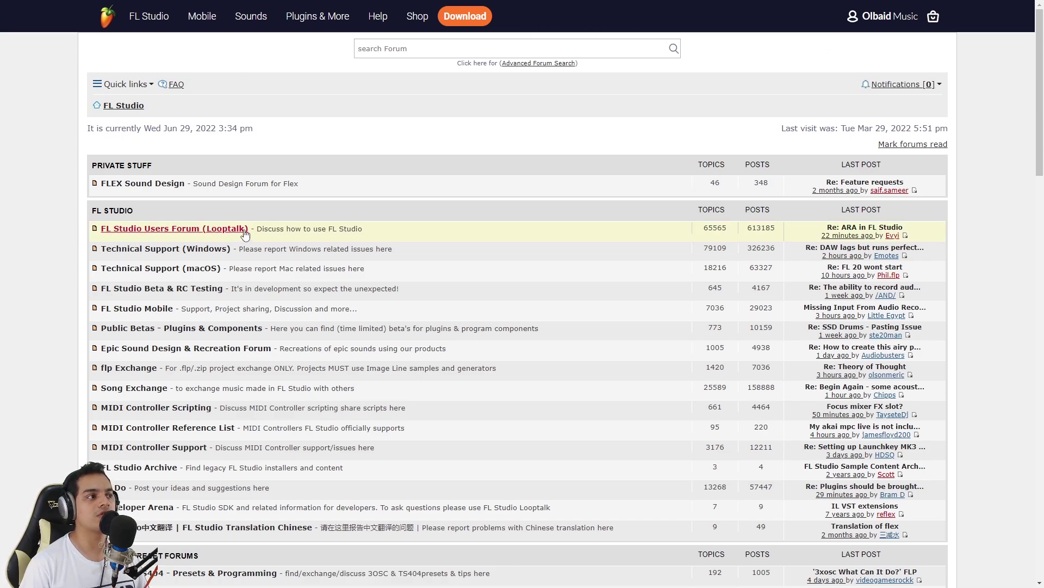
{"action": "left_click", "coordinate": [221, 232]}
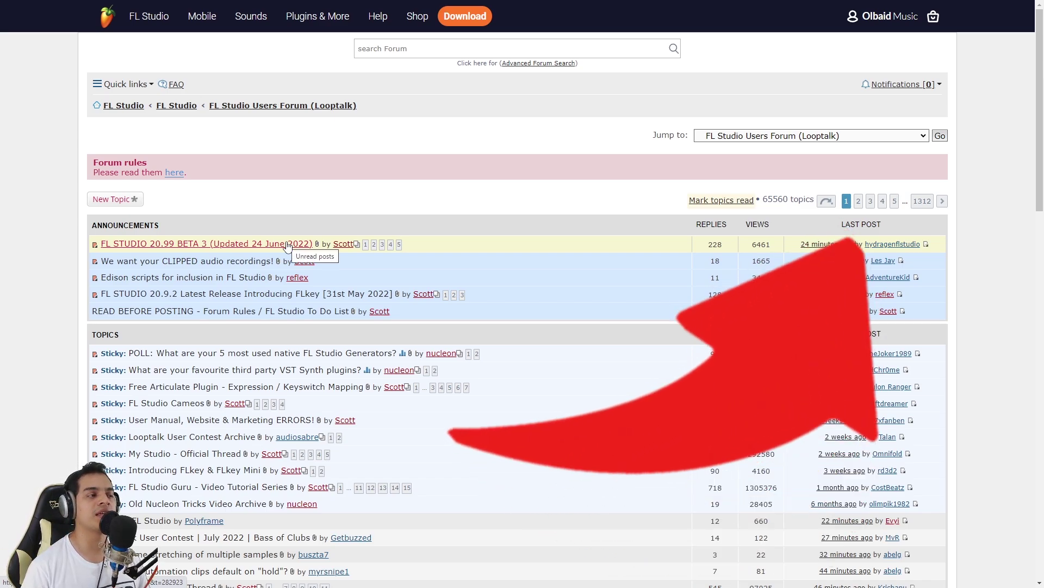
{"action": "left_click", "coordinate": [198, 245]}
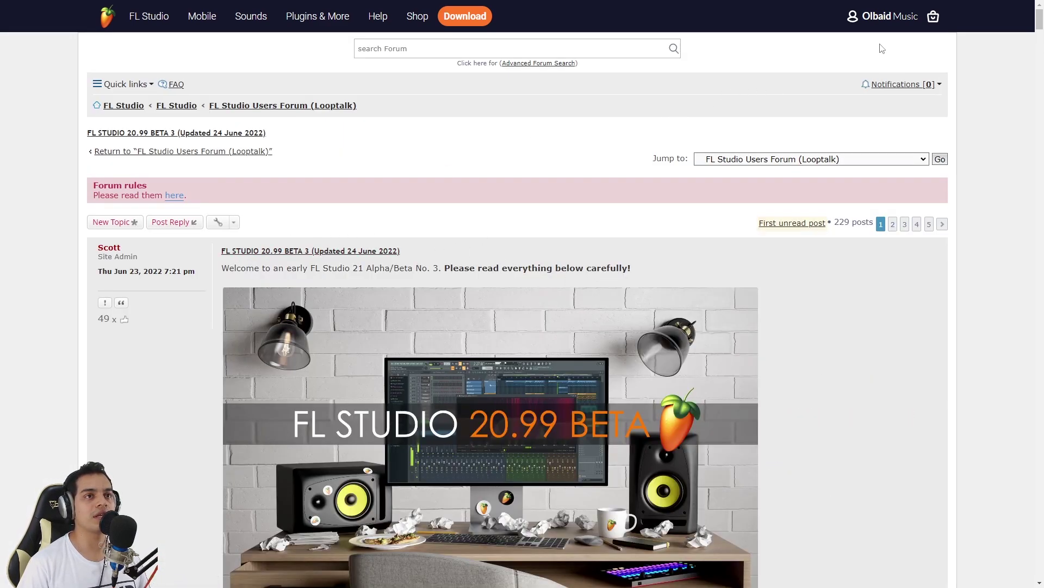
- Look through the beta thread for its INSTALLERS list and point out the Windows installer 20.99.3000.3031
{"action": "scroll", "coordinate": [431, 149], "scroll_direction": "down", "scroll_amount": 12}
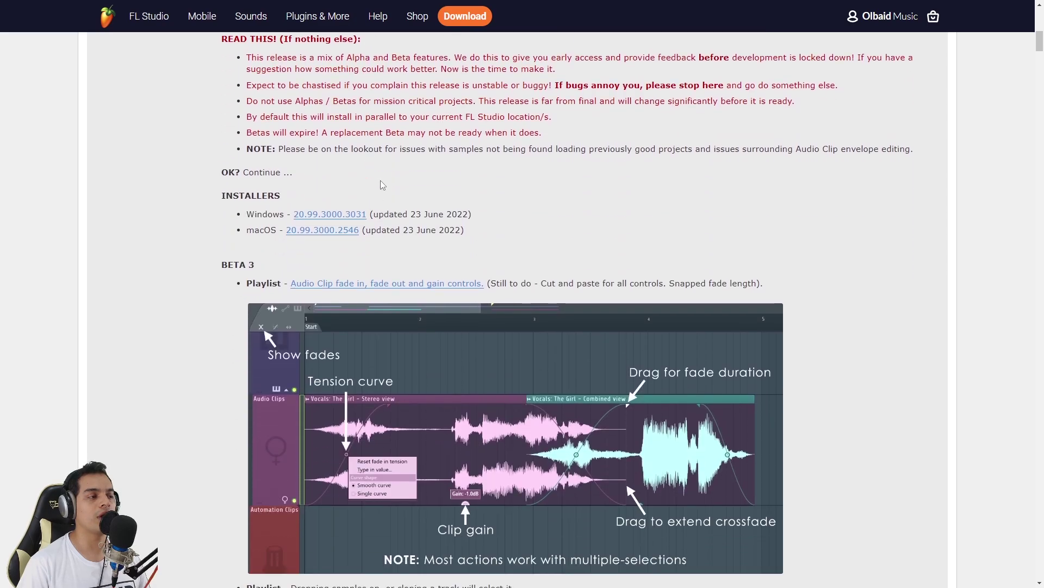
{"action": "scroll", "coordinate": [379, 196], "scroll_direction": "down", "scroll_amount": 15}
{"action": "scroll", "coordinate": [386, 242], "scroll_direction": "up", "scroll_amount": 15}
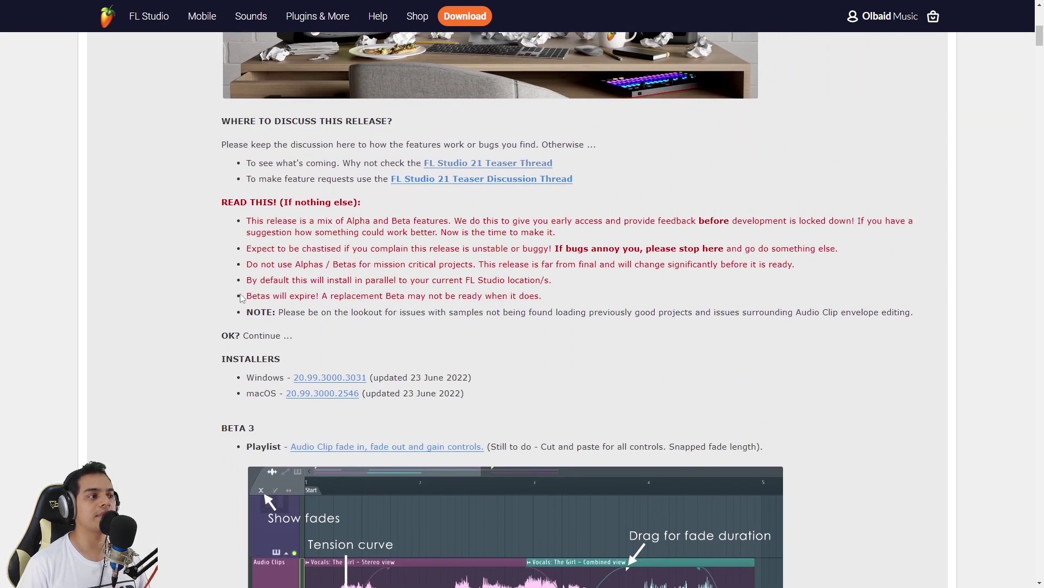
{"action": "left_click_drag", "start_coordinate": [254, 372], "coordinate": [420, 376]}
{"action": "triple_click", "coordinate": [419, 377]}
{"action": "left_click", "coordinate": [425, 376]}
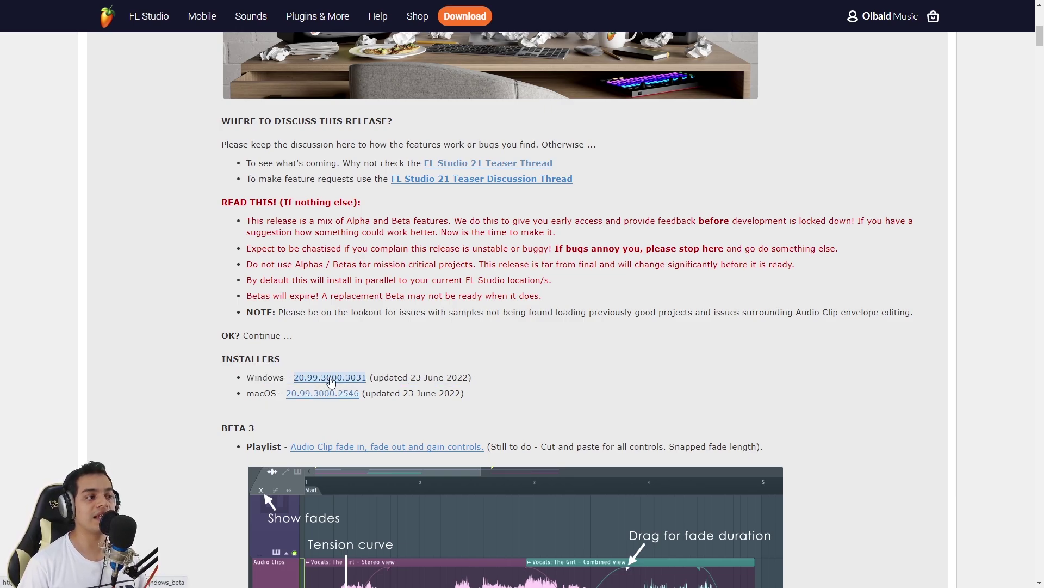